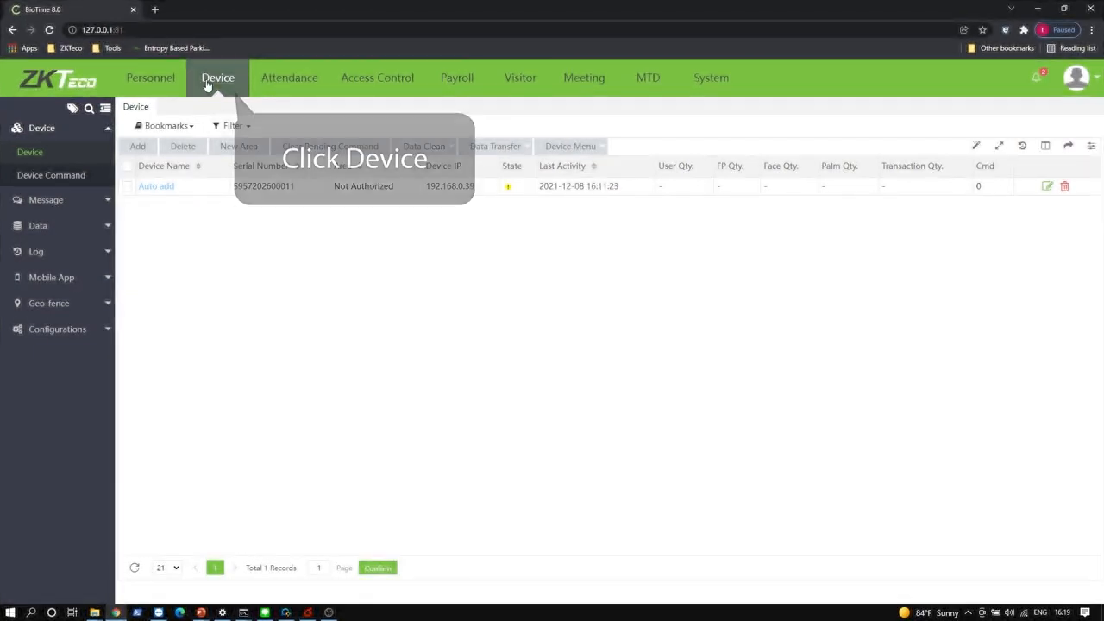
Edit the Auto add device in the device list, assigning it to area CW and renaming it MB40VL.
{"action": "left_click", "coordinate": [211, 90]}
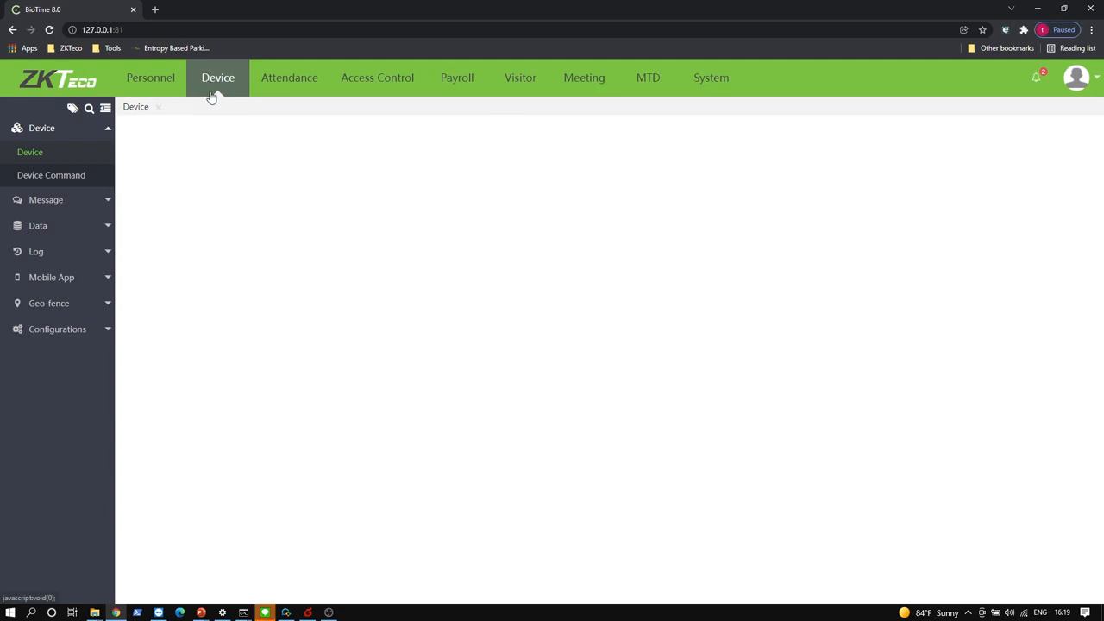
{"action": "left_click", "coordinate": [85, 163]}
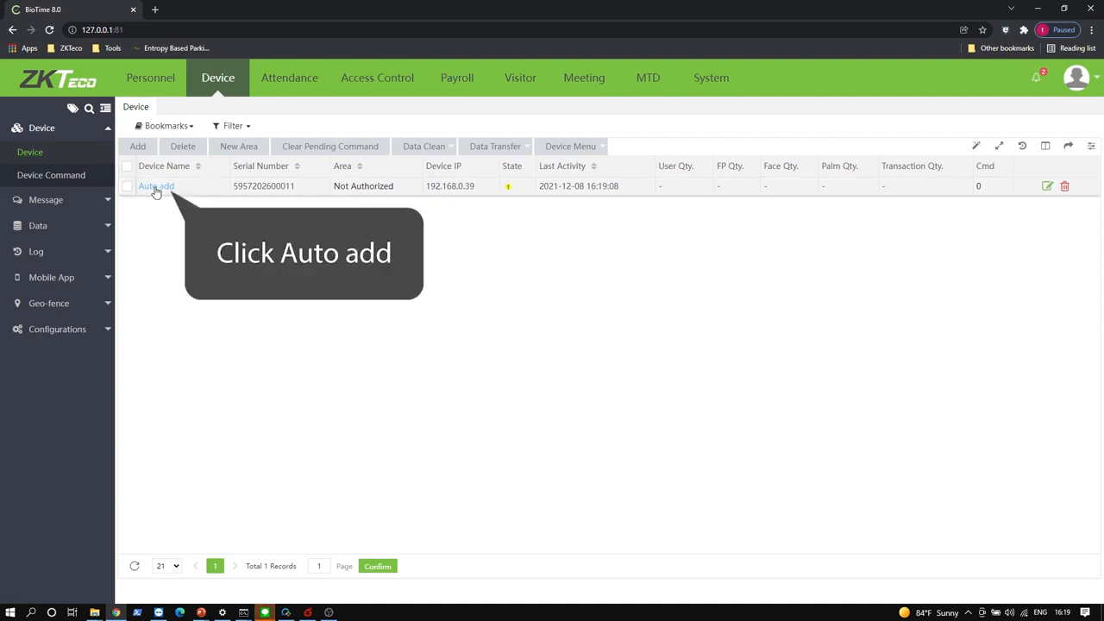
{"action": "left_click", "coordinate": [156, 186]}
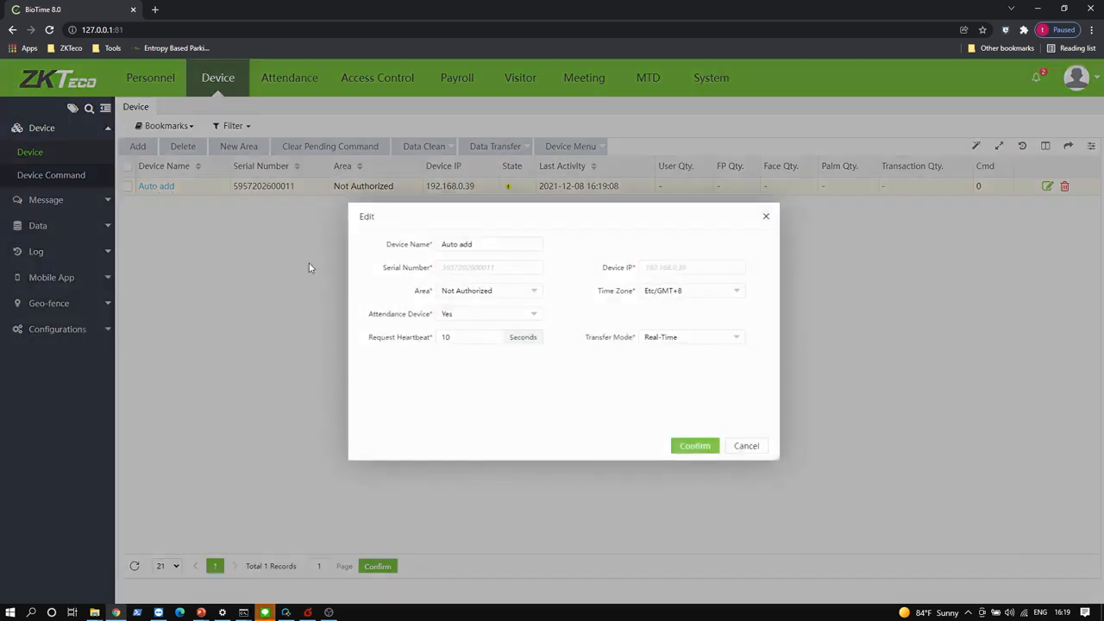
{"action": "left_click", "coordinate": [481, 292]}
{"action": "left_click", "coordinate": [454, 333]}
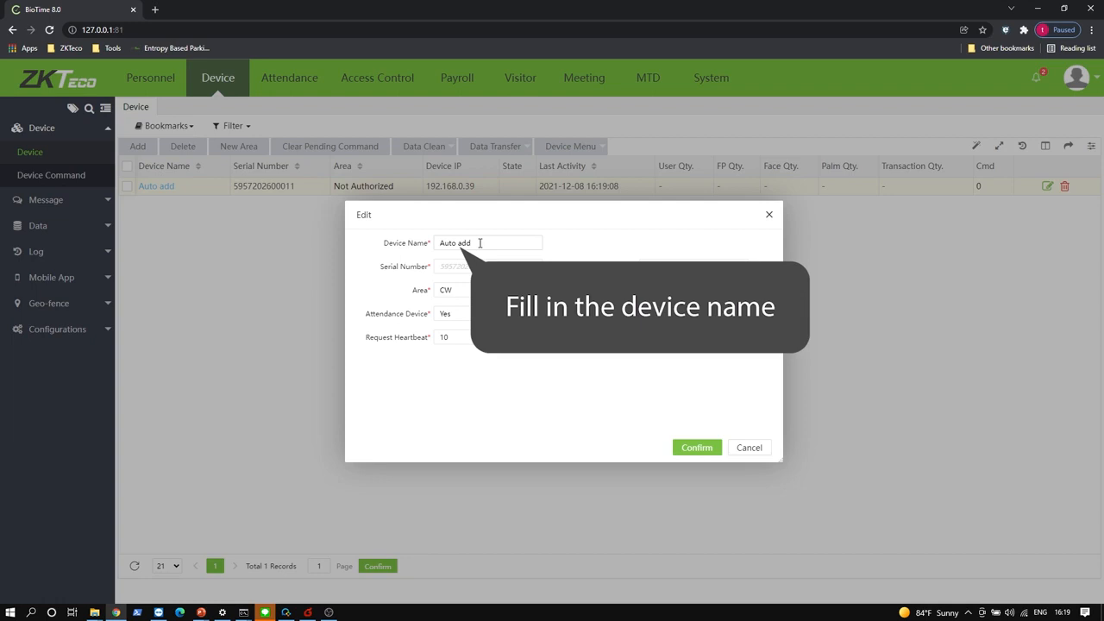
{"action": "left_click_drag", "start_coordinate": [480, 242], "coordinate": [426, 242]}
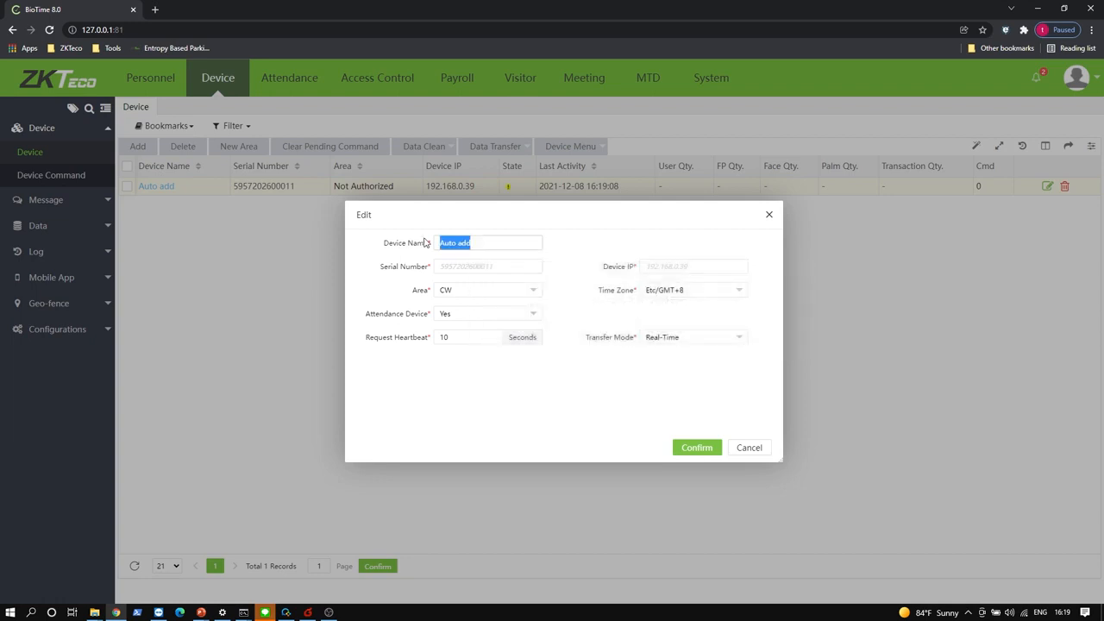
{"action": "type", "text": "MB40VL"}
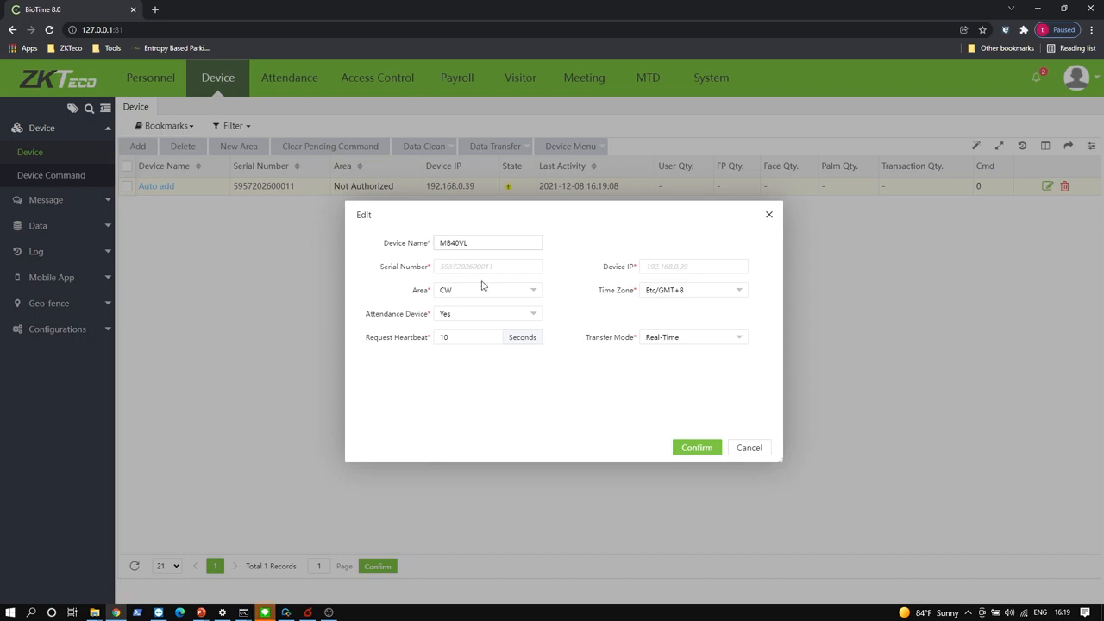
Set the device's time zone to Etc/GMT-7.
{"action": "left_click", "coordinate": [669, 292]}
{"action": "scroll", "coordinate": [680, 374], "scroll_direction": "down", "scroll_amount": 2}
{"action": "scroll", "coordinate": [686, 355], "scroll_direction": "down", "scroll_amount": 1}
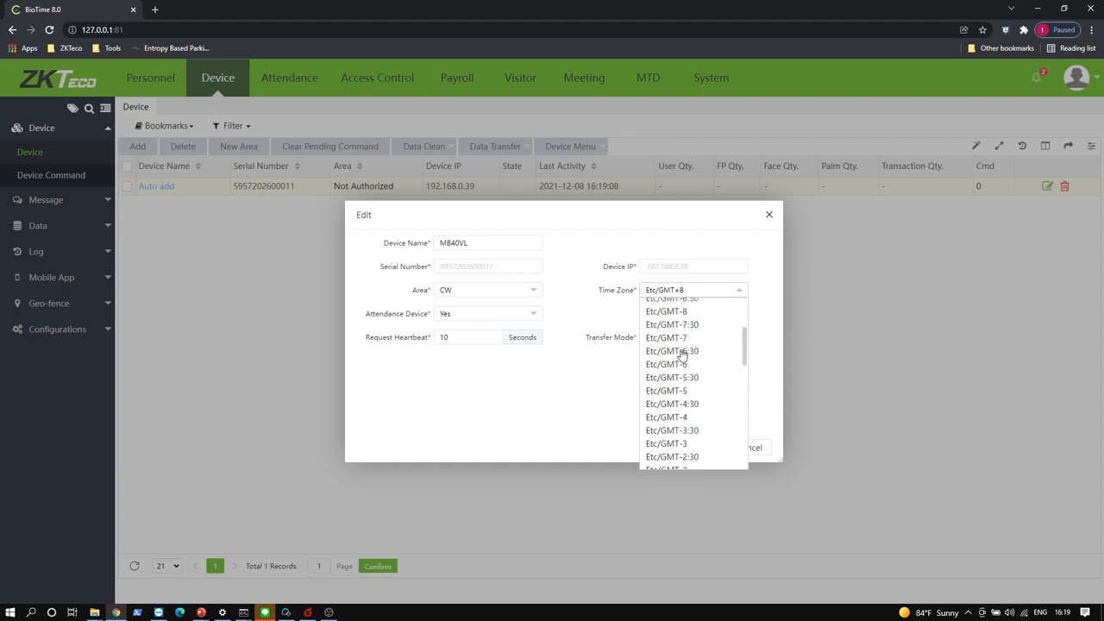
{"action": "left_click", "coordinate": [687, 343]}
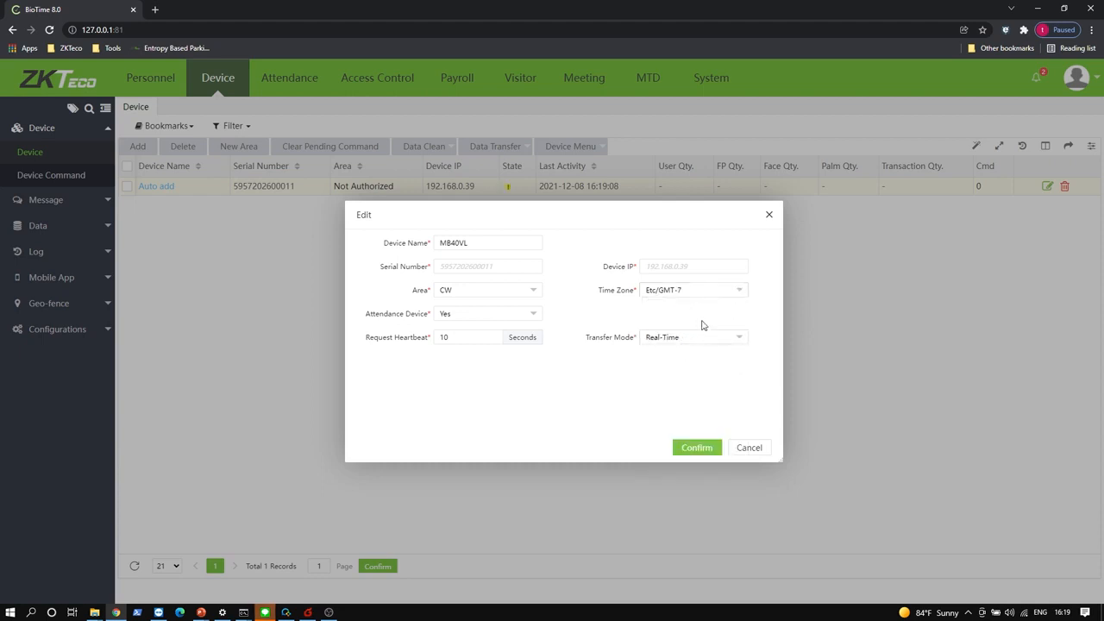
Set the device's time zone to Etc/GMT+7, save the device settings and refresh the device list.
{"action": "left_click", "coordinate": [721, 295]}
{"action": "scroll", "coordinate": [712, 360], "scroll_direction": "down", "scroll_amount": 3}
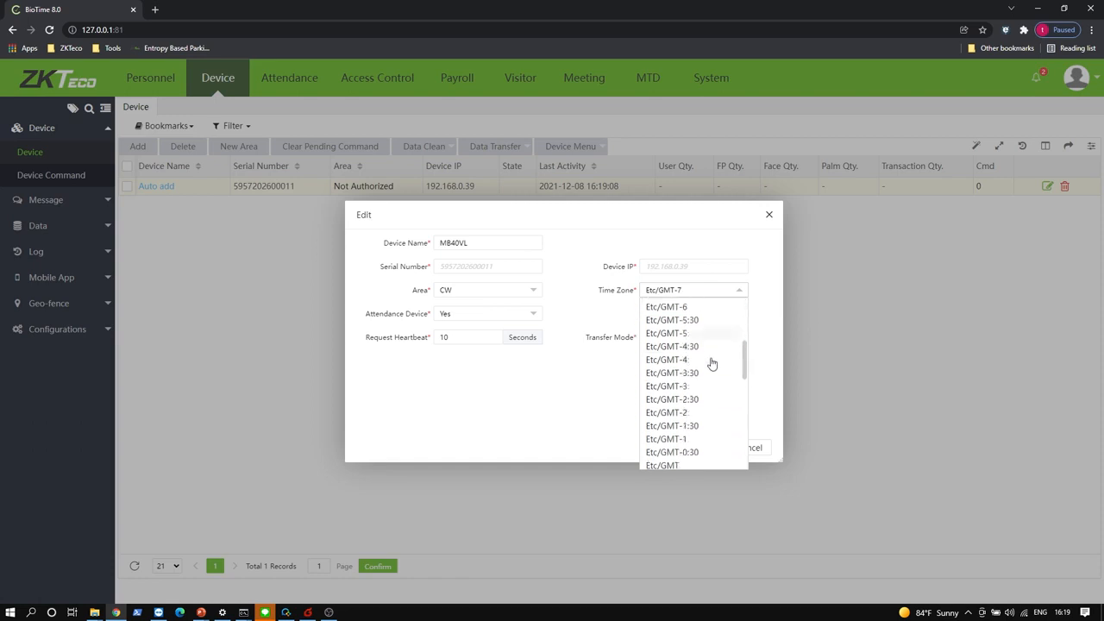
{"action": "scroll", "coordinate": [695, 398], "scroll_direction": "down", "scroll_amount": 2}
{"action": "scroll", "coordinate": [692, 414], "scroll_direction": "down", "scroll_amount": 1}
{"action": "left_click", "coordinate": [692, 420]}
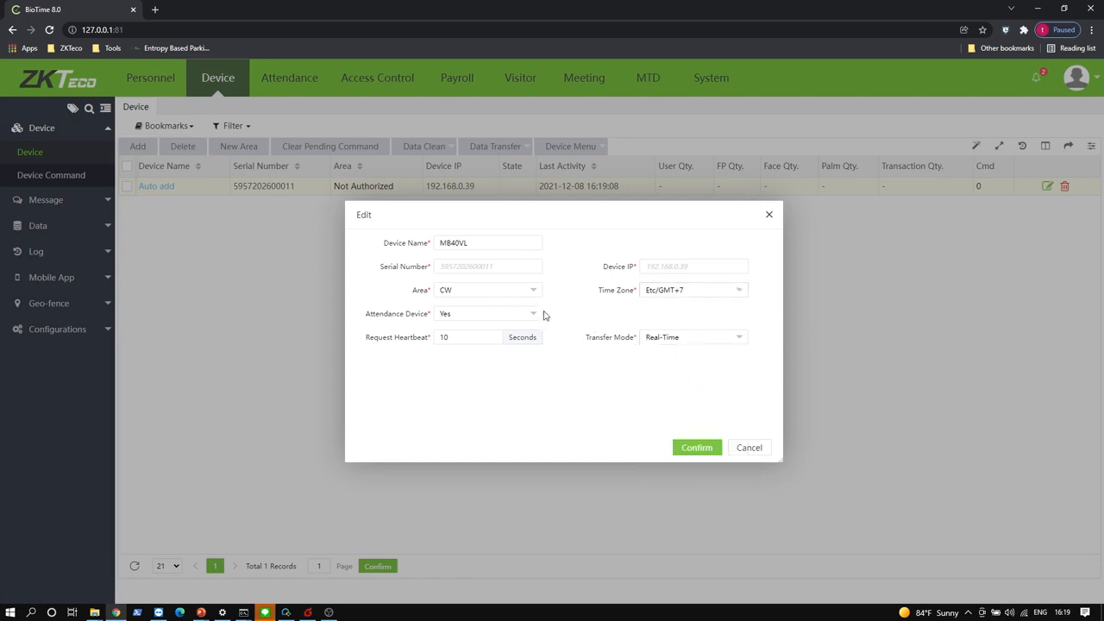
{"action": "left_click", "coordinate": [687, 449]}
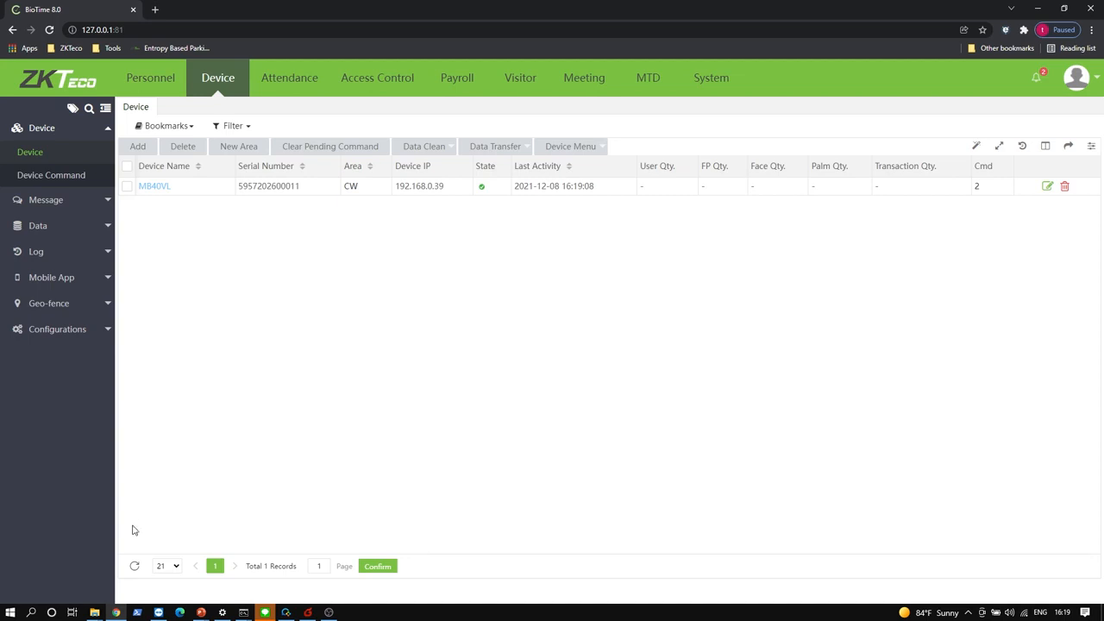
{"action": "left_click", "coordinate": [135, 566]}
{"action": "left_click", "coordinate": [134, 568]}
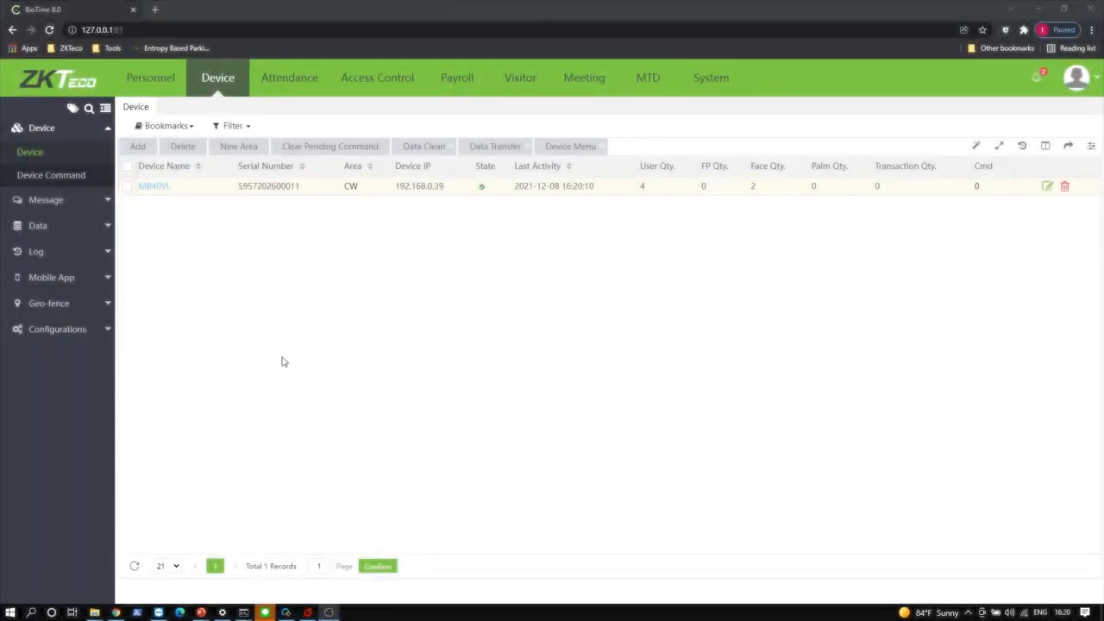
Enable Registration Device in the device communication settings and submit the configuration.
{"action": "left_click", "coordinate": [219, 79]}
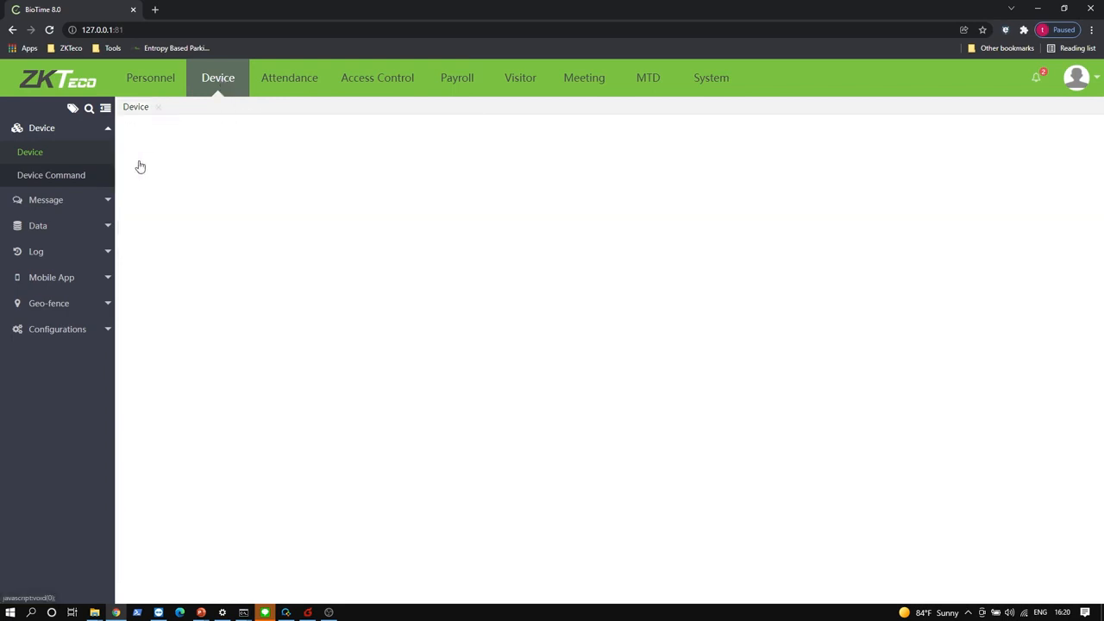
{"action": "left_click", "coordinate": [68, 331]}
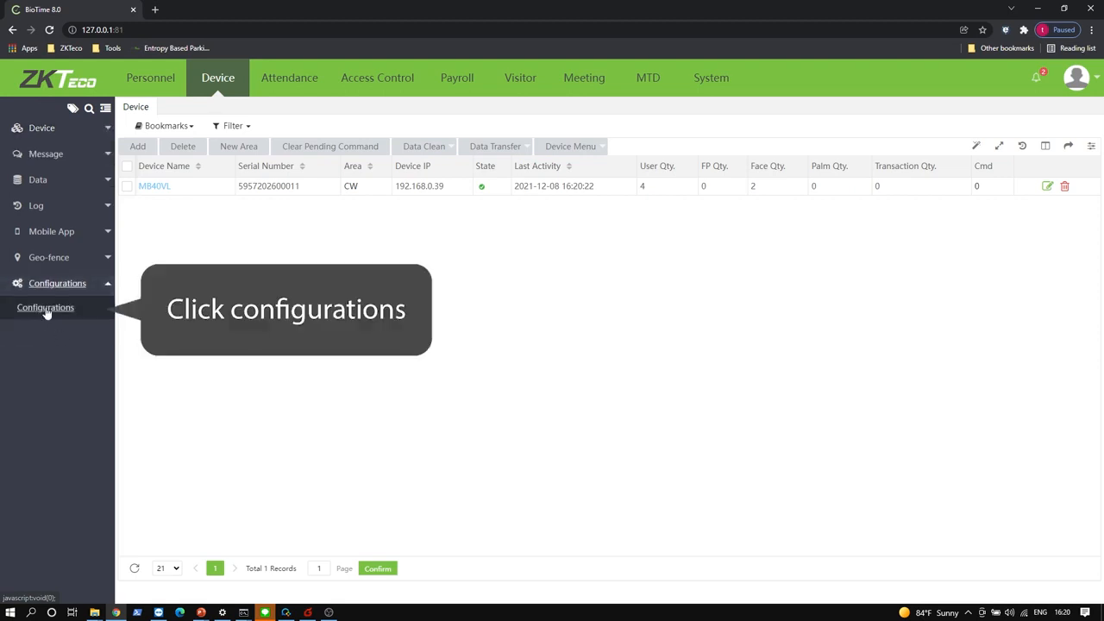
{"action": "left_click", "coordinate": [47, 308]}
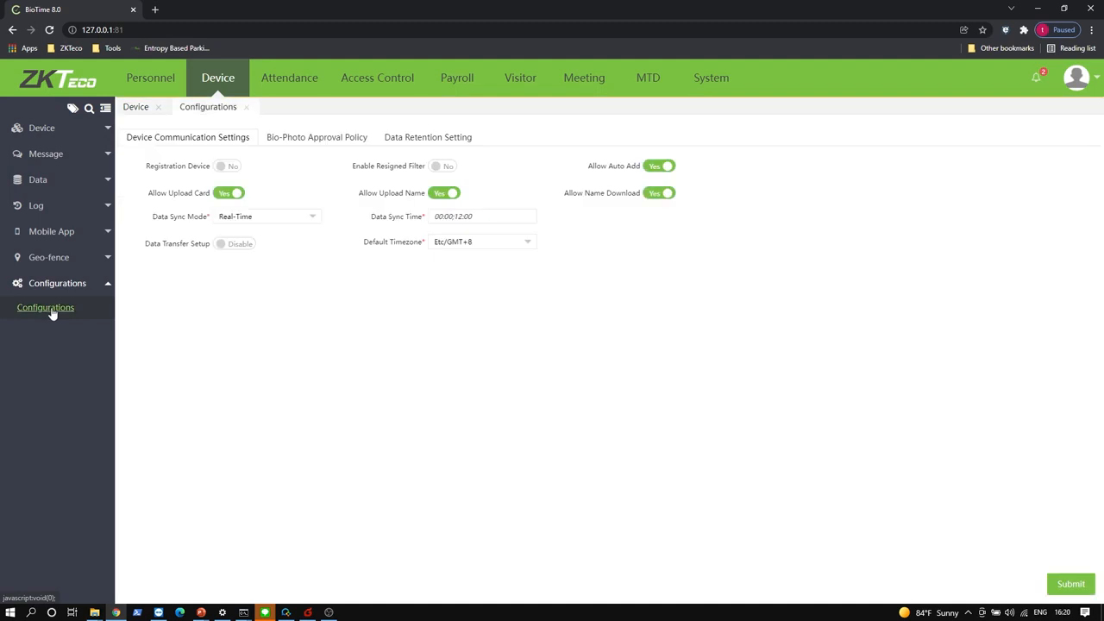
{"action": "left_click", "coordinate": [221, 168]}
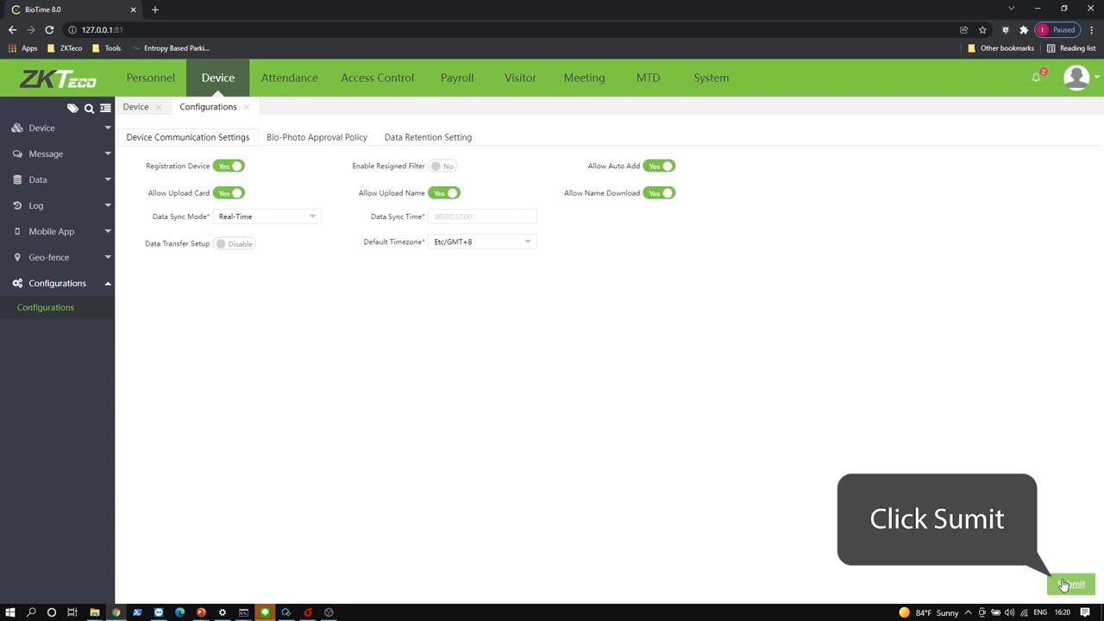
{"action": "left_click", "coordinate": [1066, 583]}
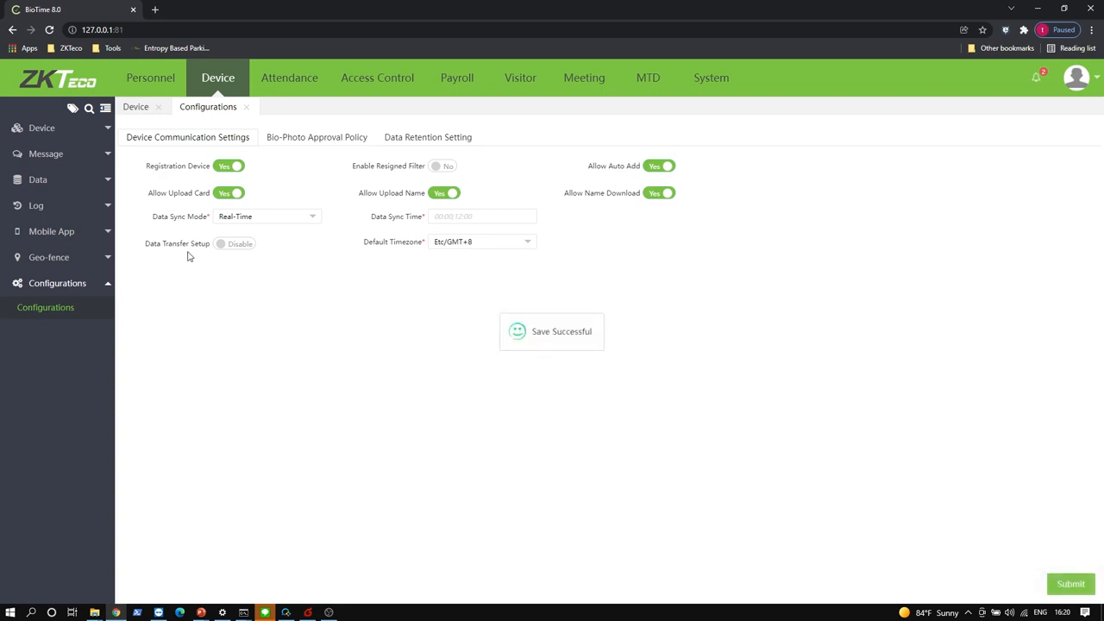
Edit the MB40VL device, set Enable Access Control and Registration Device to Yes, and save.
{"action": "left_click", "coordinate": [43, 129]}
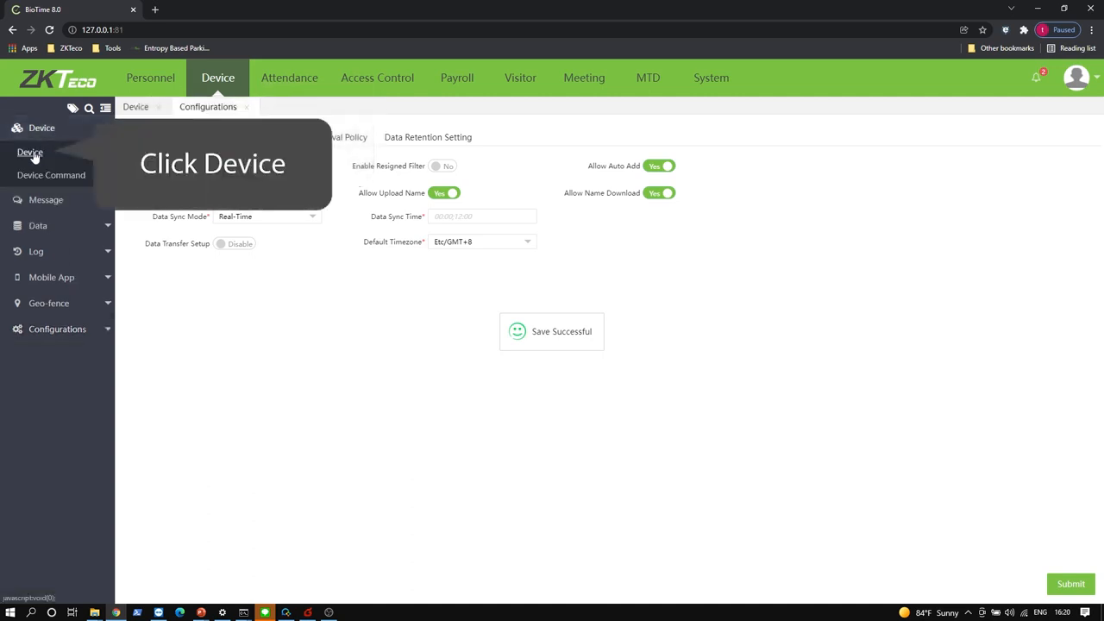
{"action": "left_click", "coordinate": [30, 152]}
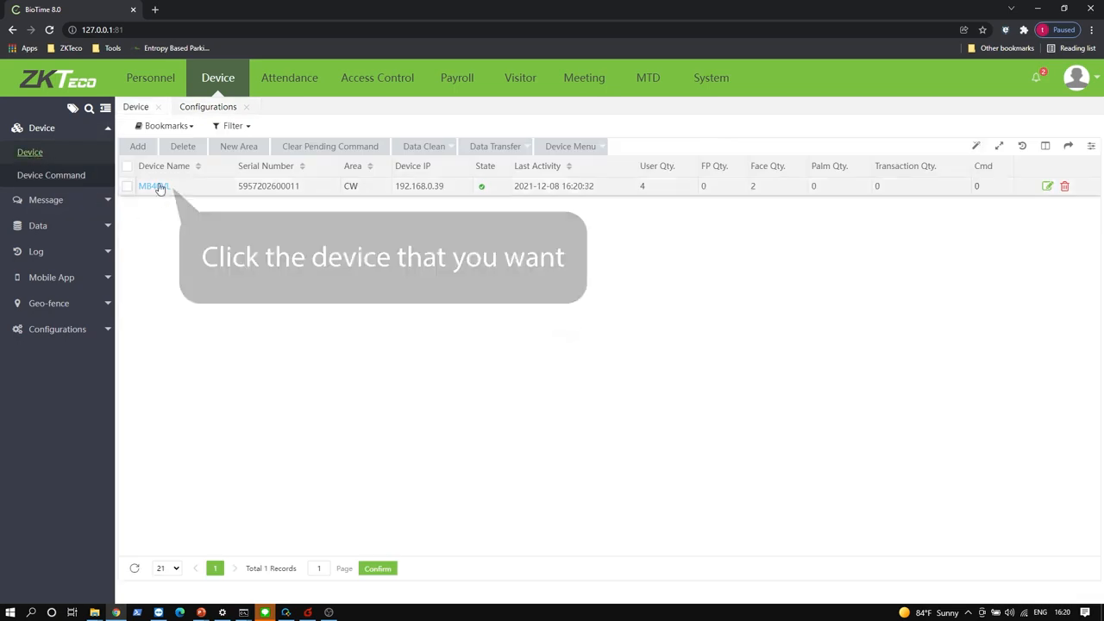
{"action": "left_click", "coordinate": [157, 186]}
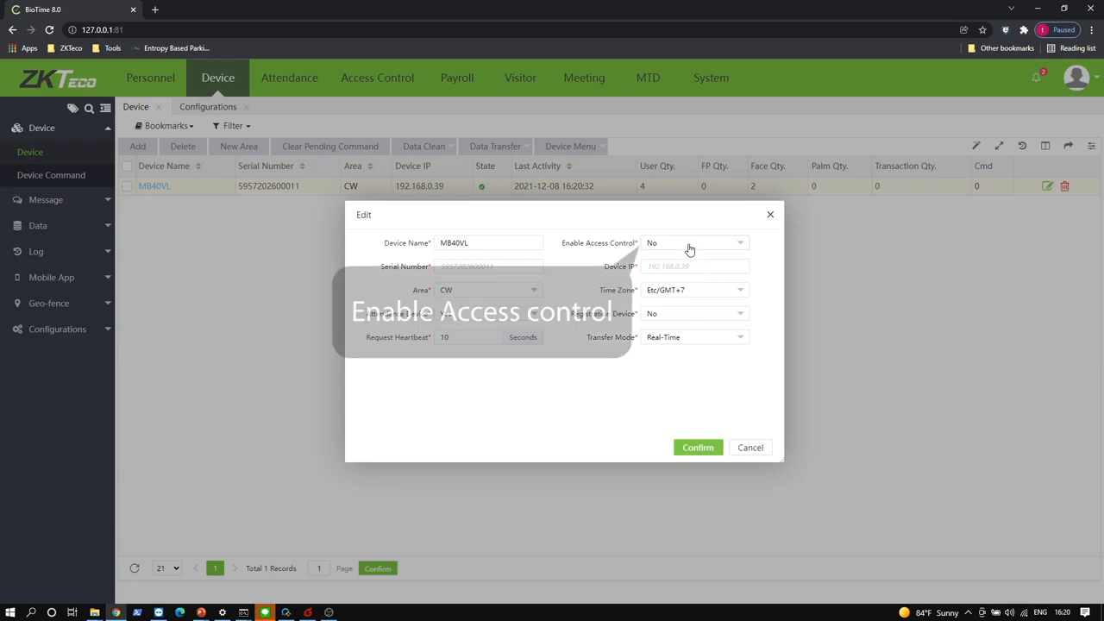
{"action": "left_click", "coordinate": [690, 249]}
{"action": "left_click", "coordinate": [675, 263]}
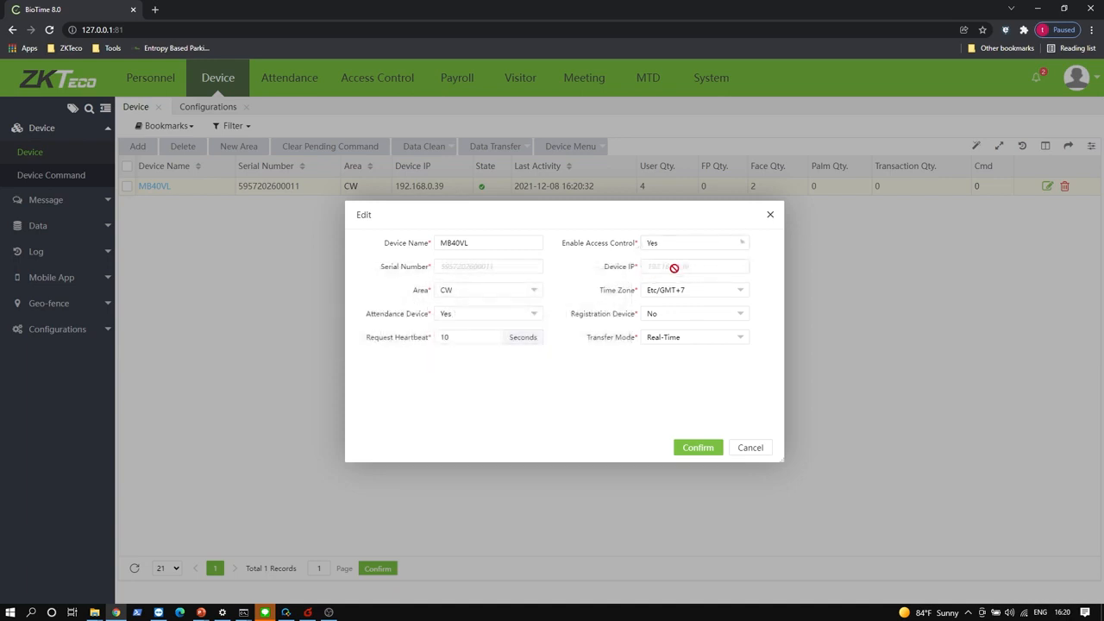
{"action": "left_click", "coordinate": [660, 315]}
{"action": "left_click", "coordinate": [662, 343]}
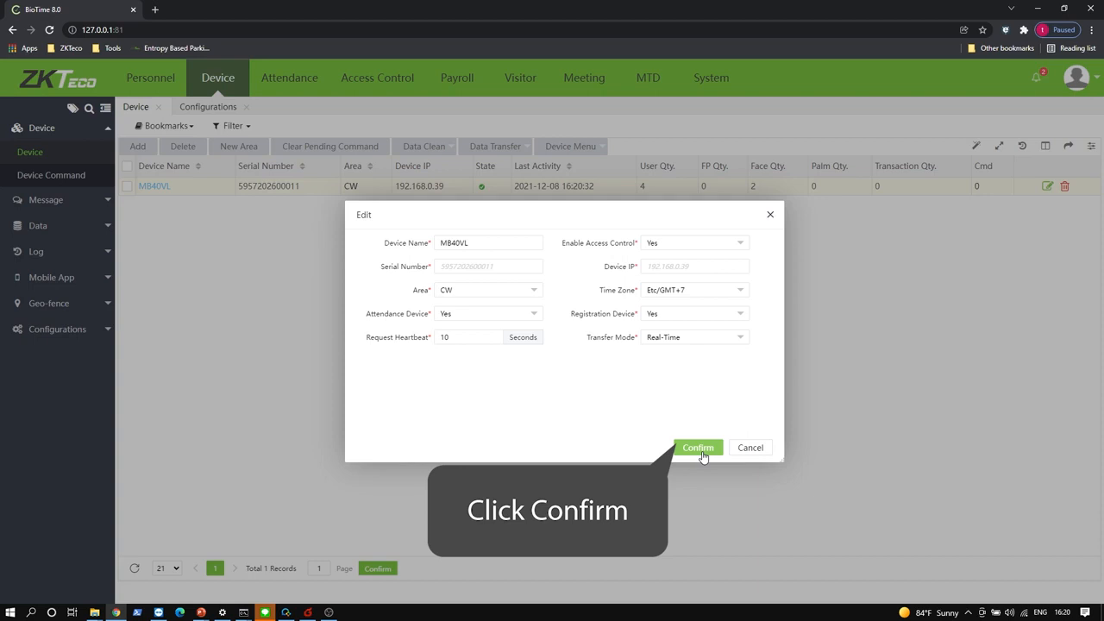
{"action": "left_click", "coordinate": [700, 449]}
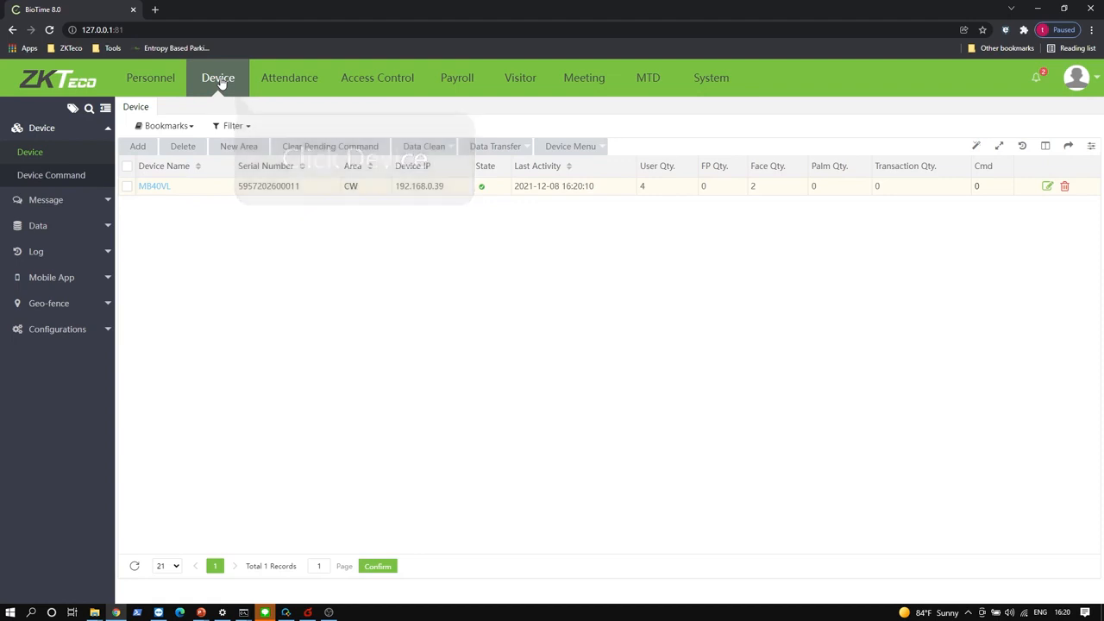
Sync Employee and Bio-Photo data to the MB40VL device and refresh the device list.
{"action": "left_click", "coordinate": [221, 83]}
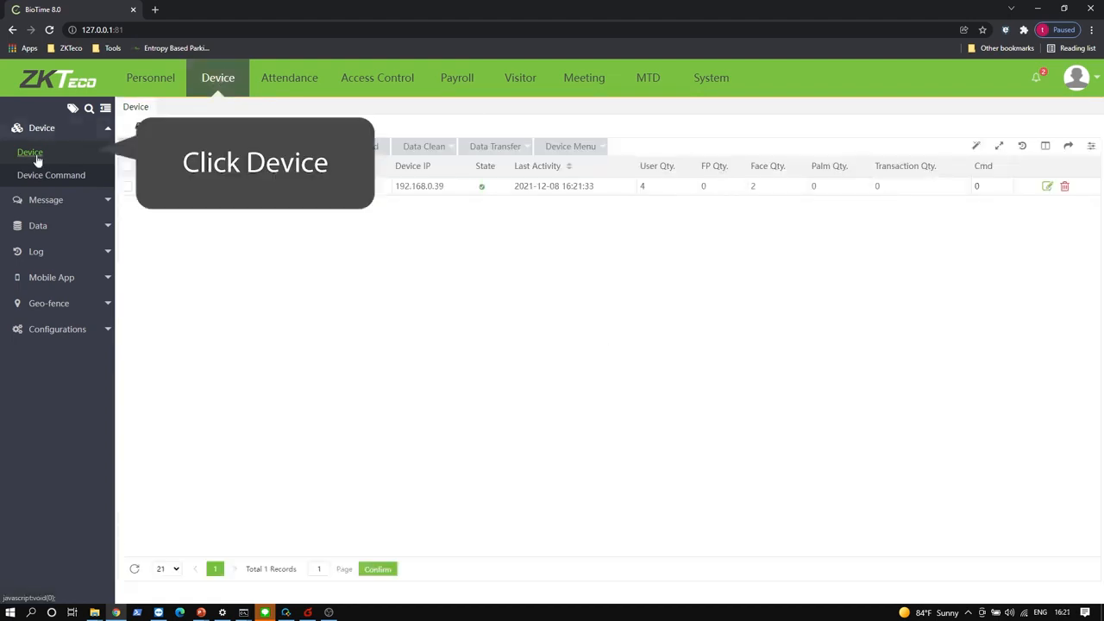
{"action": "left_click", "coordinate": [37, 160]}
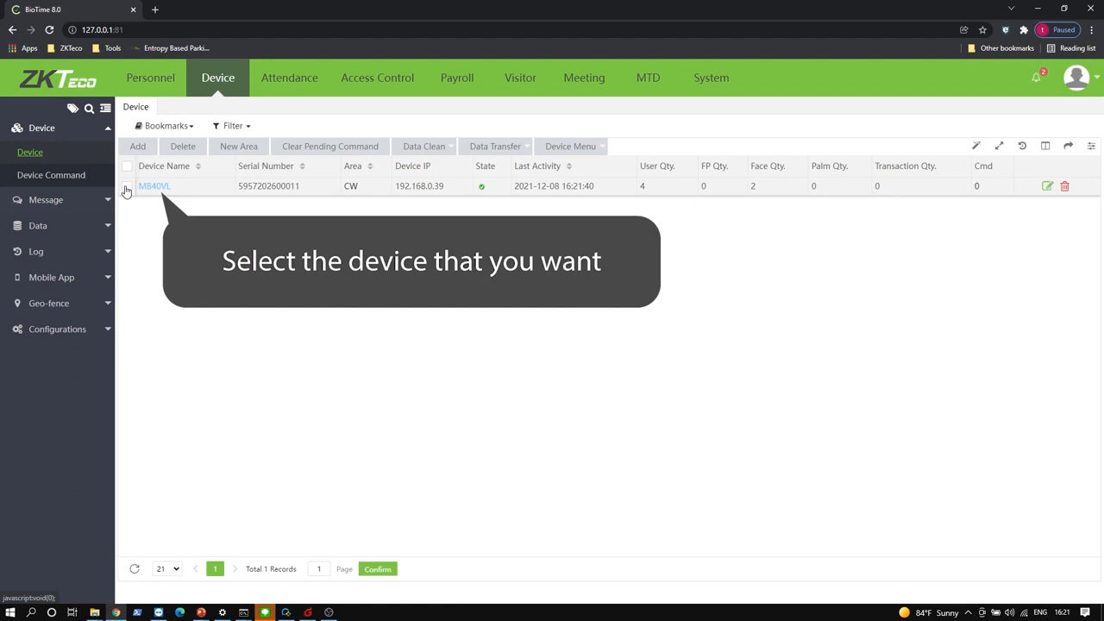
{"action": "left_click", "coordinate": [127, 187]}
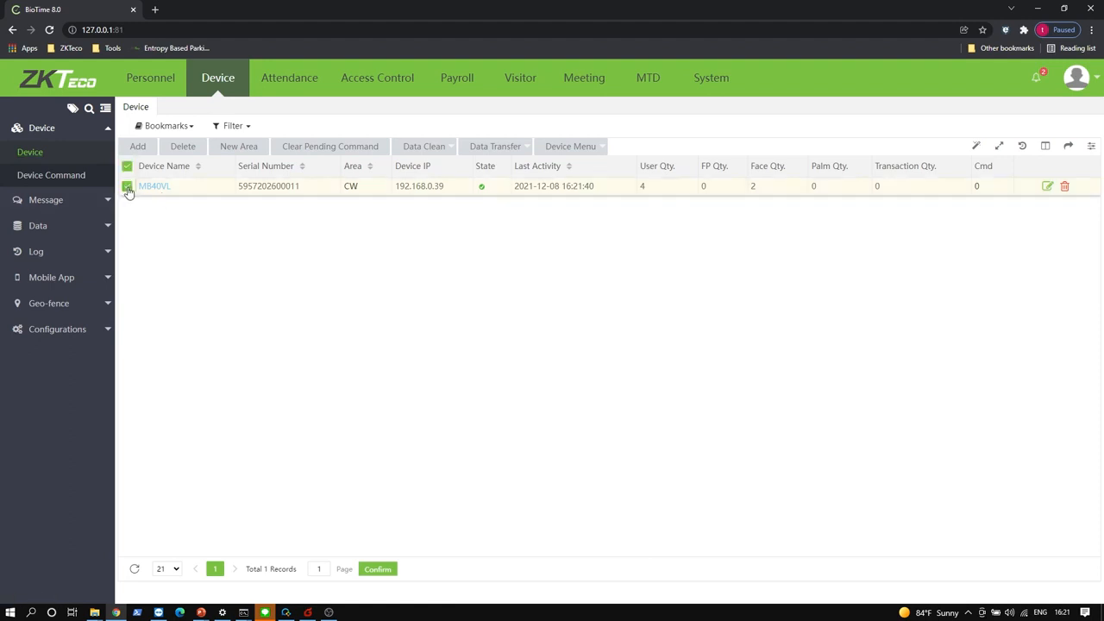
{"action": "left_click", "coordinate": [487, 148]}
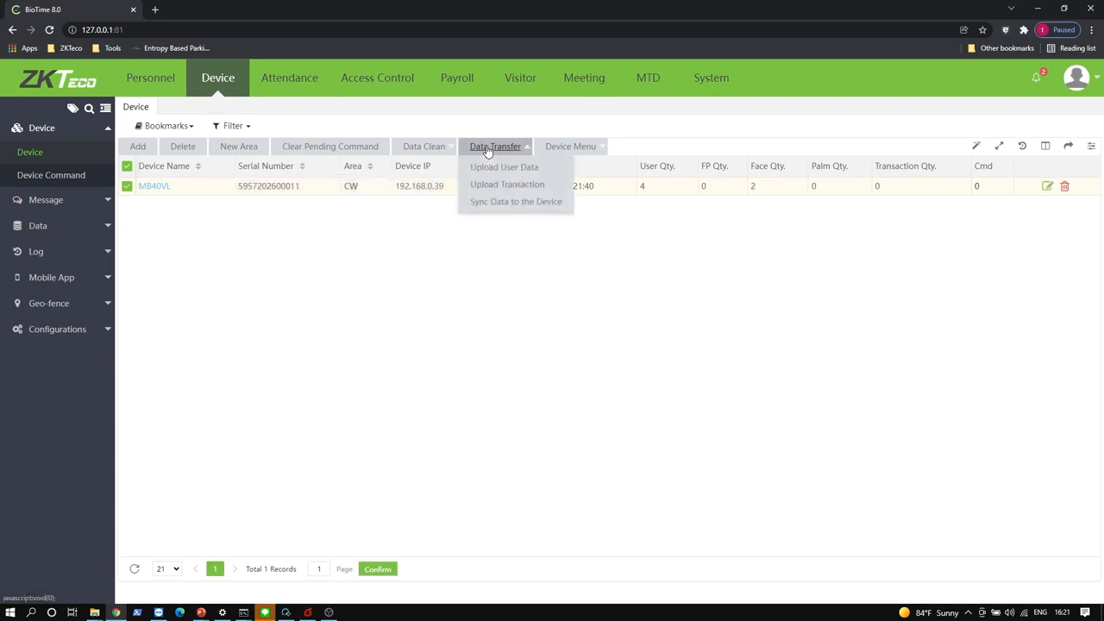
{"action": "left_click", "coordinate": [500, 207]}
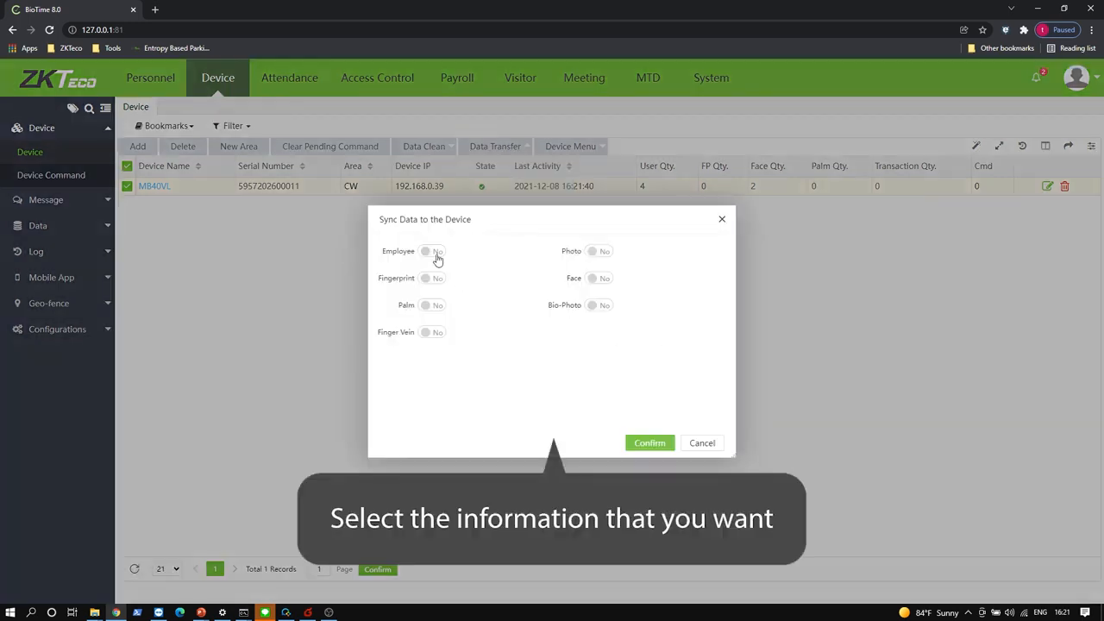
{"action": "left_click", "coordinate": [436, 255]}
{"action": "left_click", "coordinate": [602, 309]}
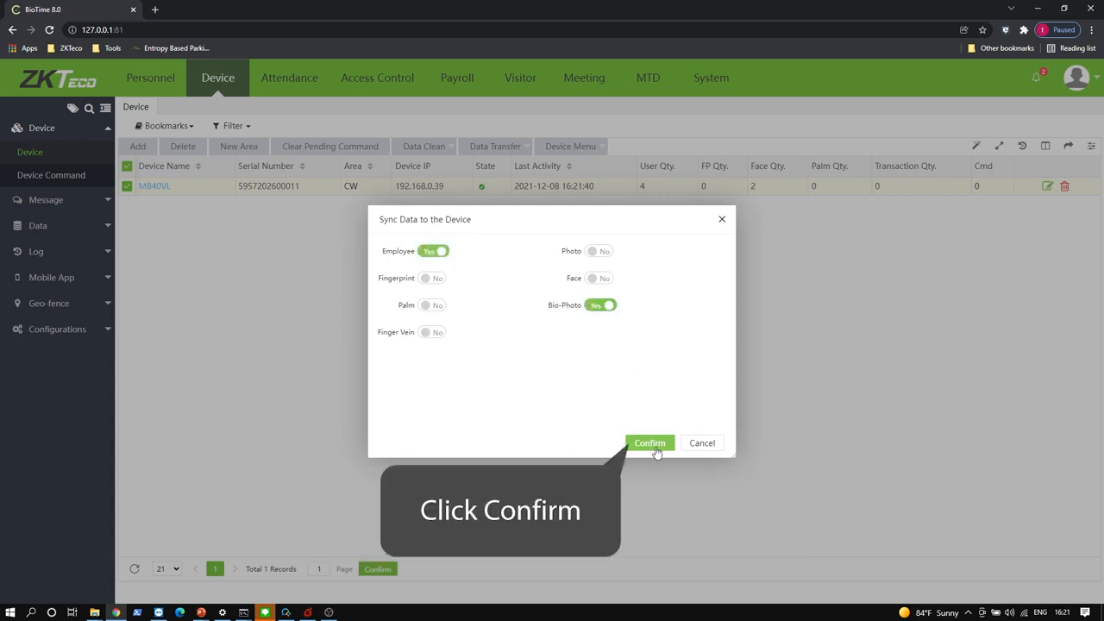
{"action": "left_click", "coordinate": [659, 445]}
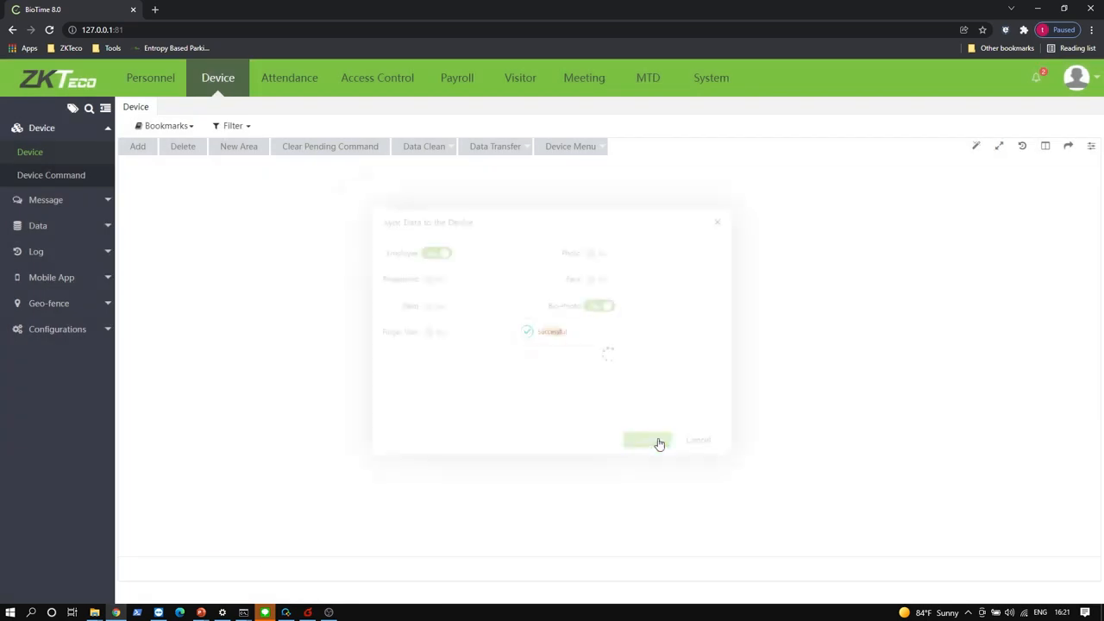
{"action": "left_click_drag", "start_coordinate": [656, 434], "coordinate": [262, 490]}
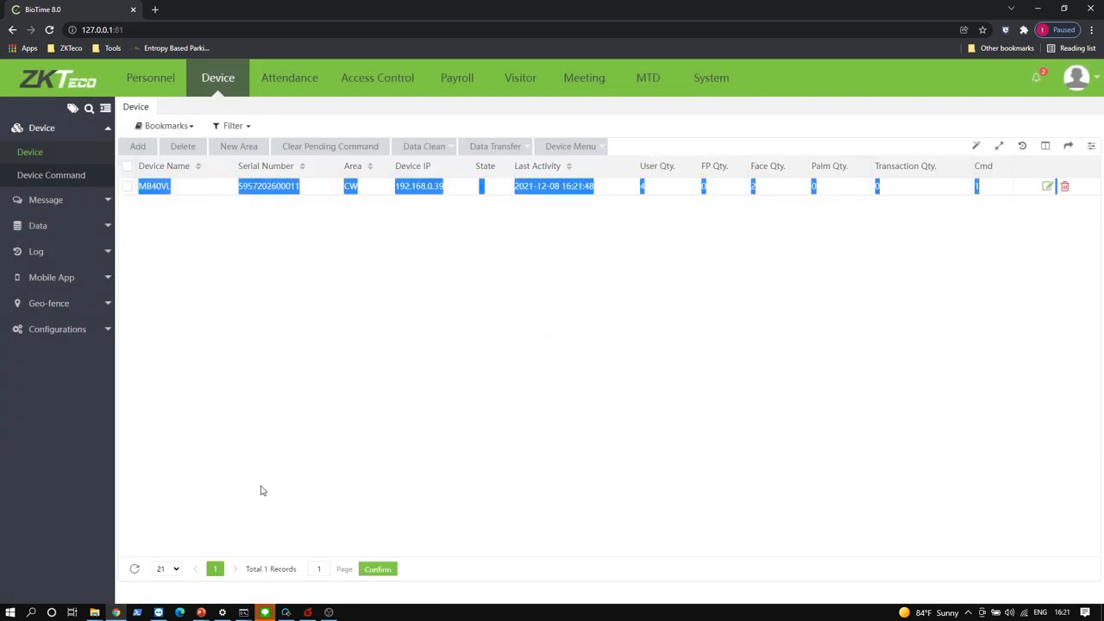
{"action": "left_click", "coordinate": [134, 570]}
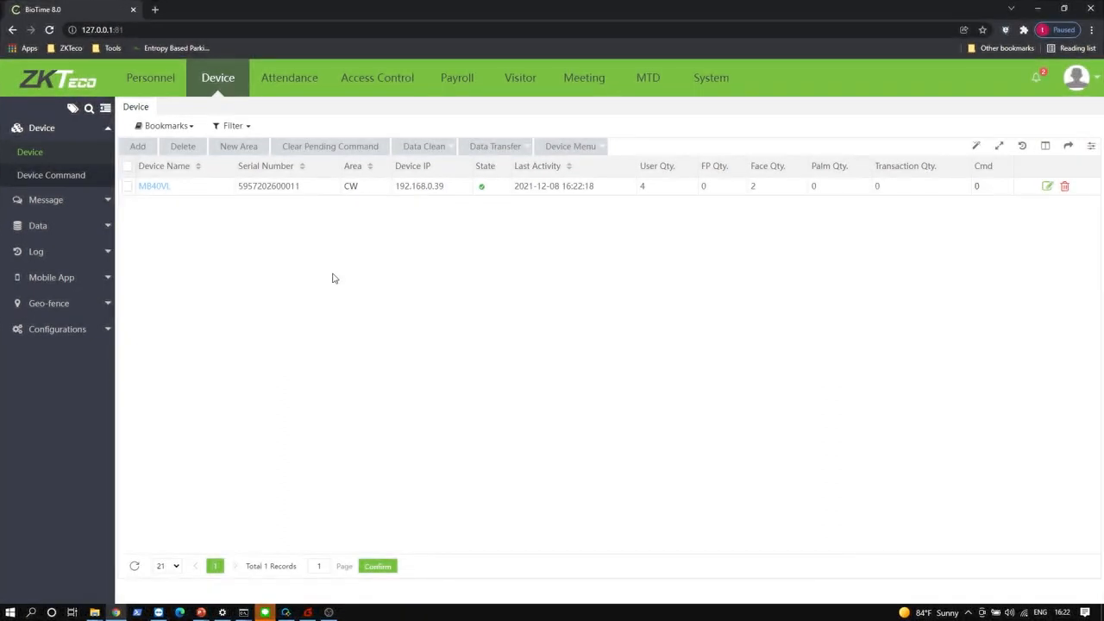
Upload all transactions from the MB40VL device to the software.
{"action": "left_click", "coordinate": [218, 78]}
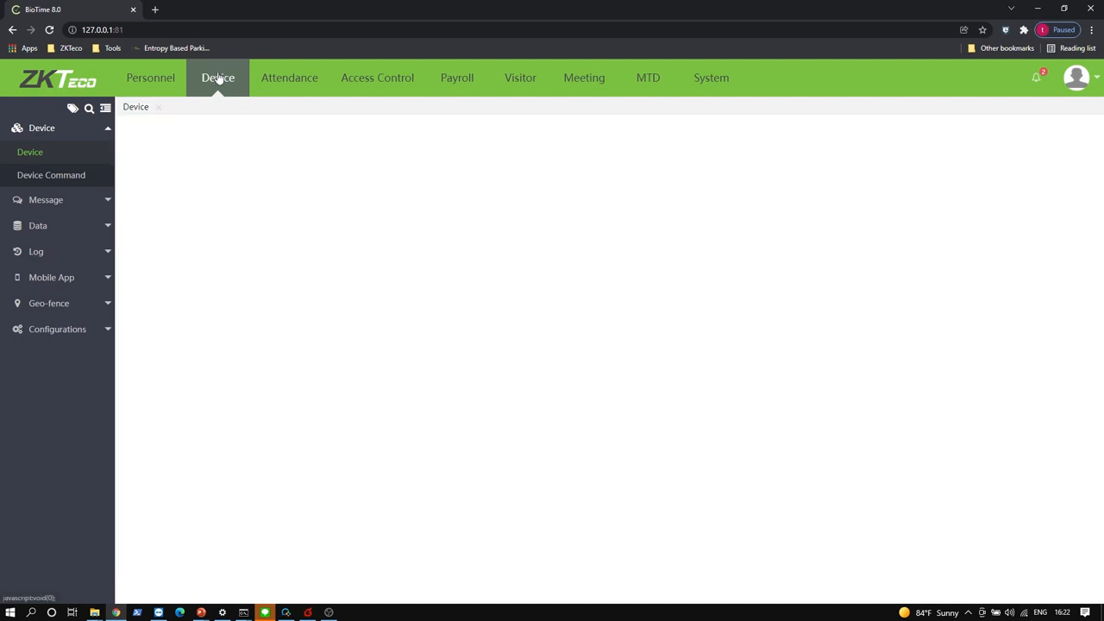
{"action": "left_click", "coordinate": [39, 153]}
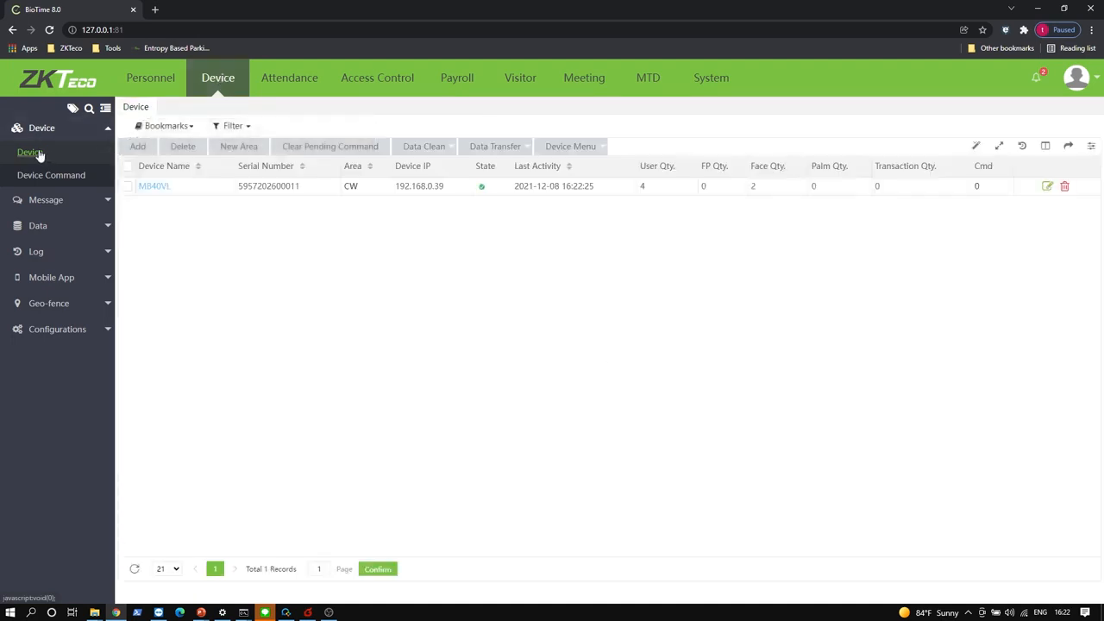
{"action": "left_click", "coordinate": [126, 187]}
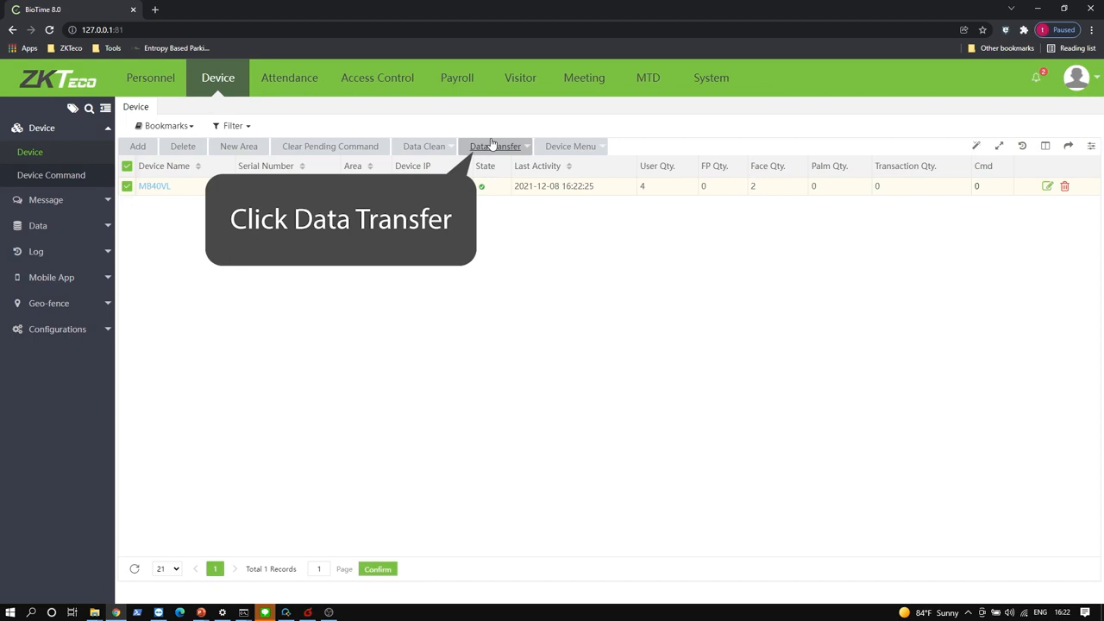
{"action": "left_click", "coordinate": [492, 146]}
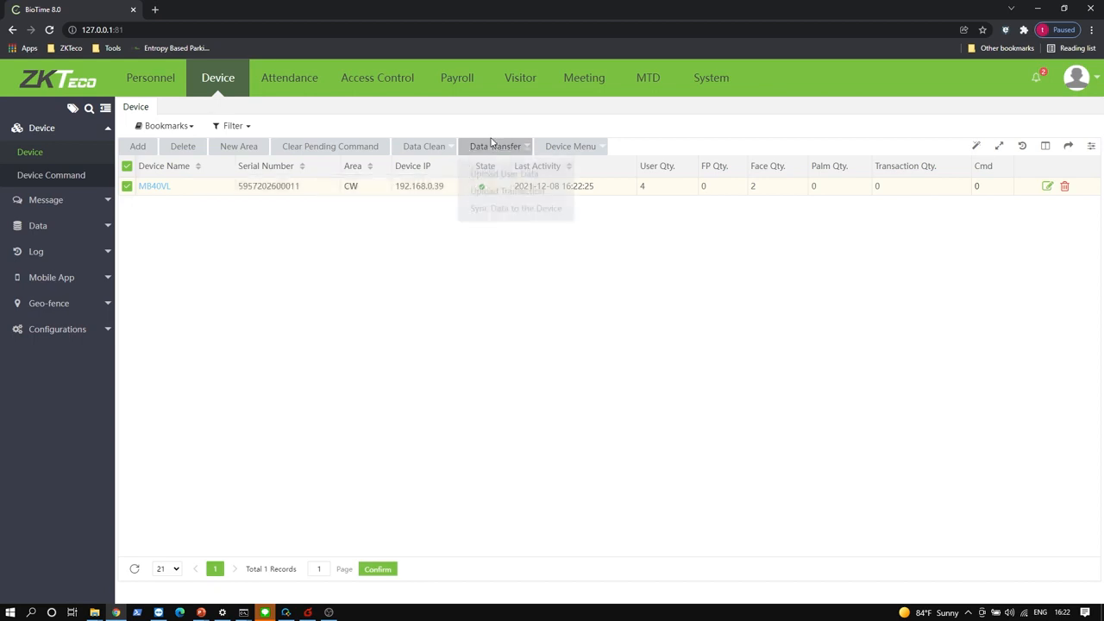
{"action": "left_click", "coordinate": [507, 186]}
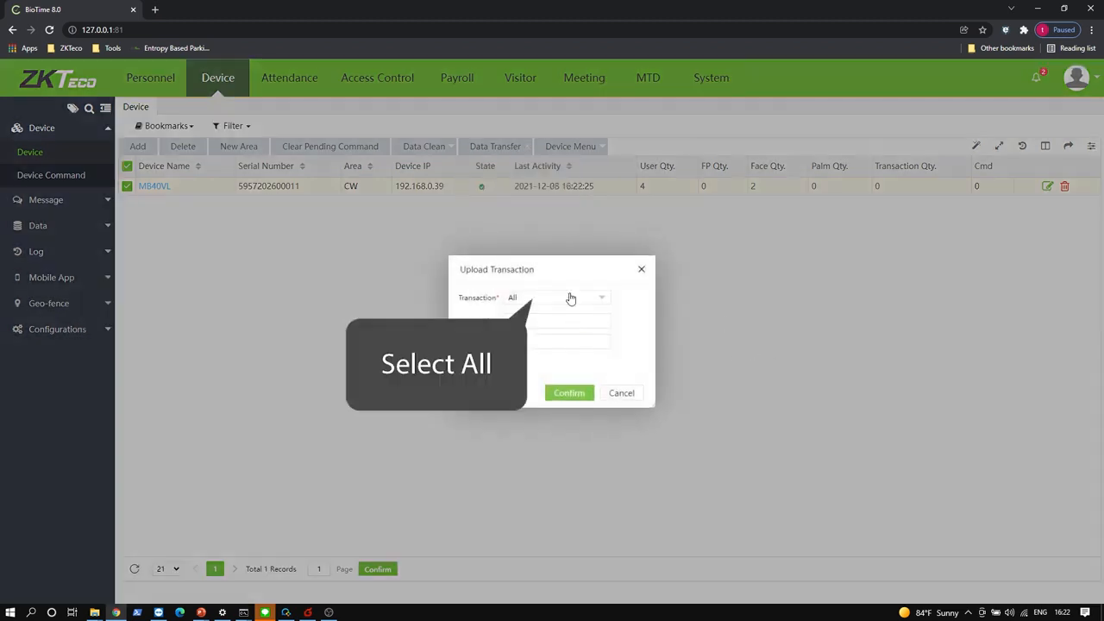
{"action": "left_click", "coordinate": [570, 394]}
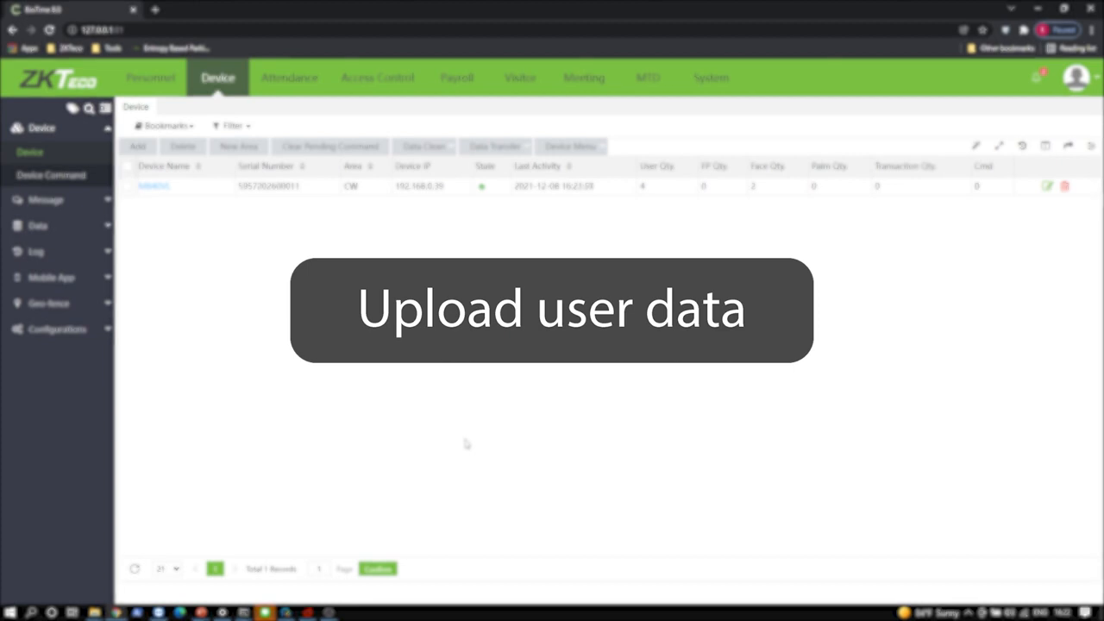
Upload the user data of all employees from the MB40VL device to the software.
{"action": "left_click", "coordinate": [218, 82]}
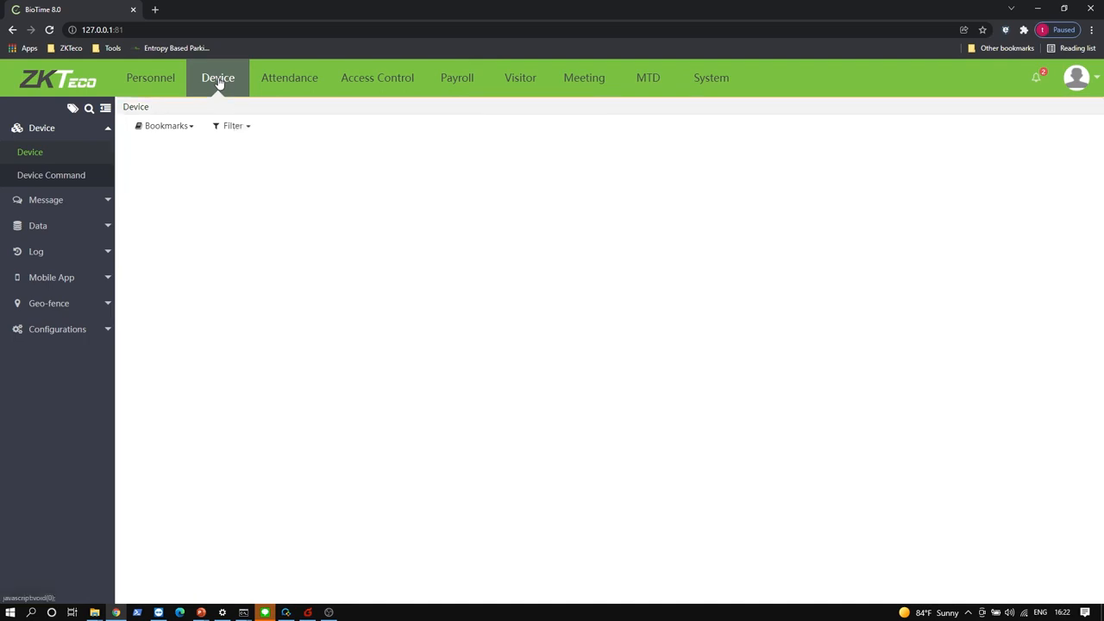
{"action": "left_click", "coordinate": [31, 154]}
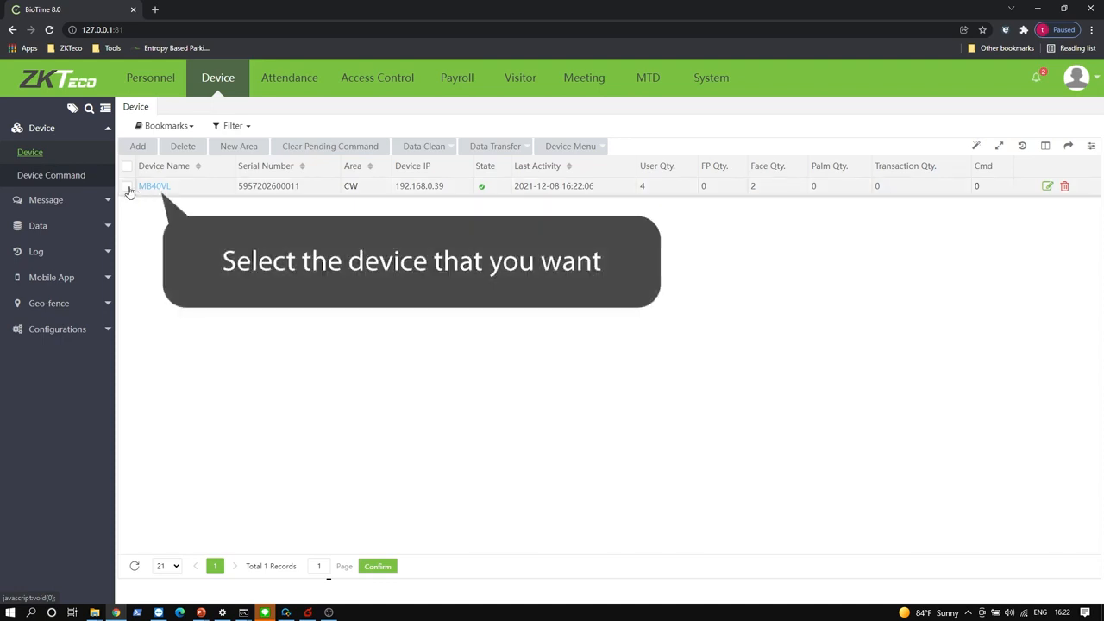
{"action": "left_click", "coordinate": [128, 188]}
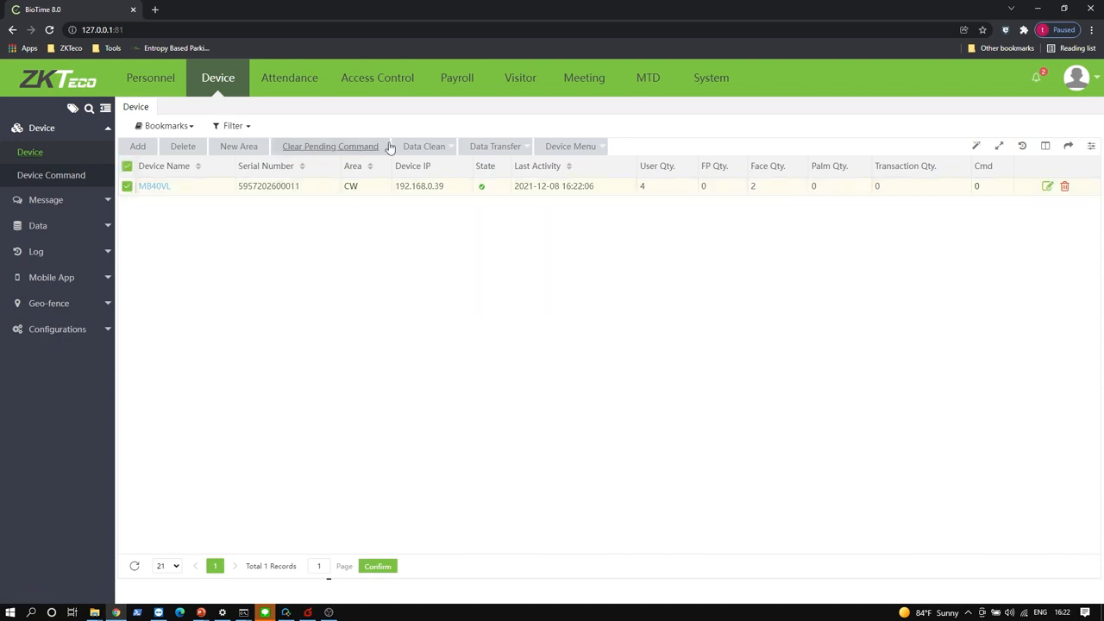
{"action": "left_click", "coordinate": [490, 149]}
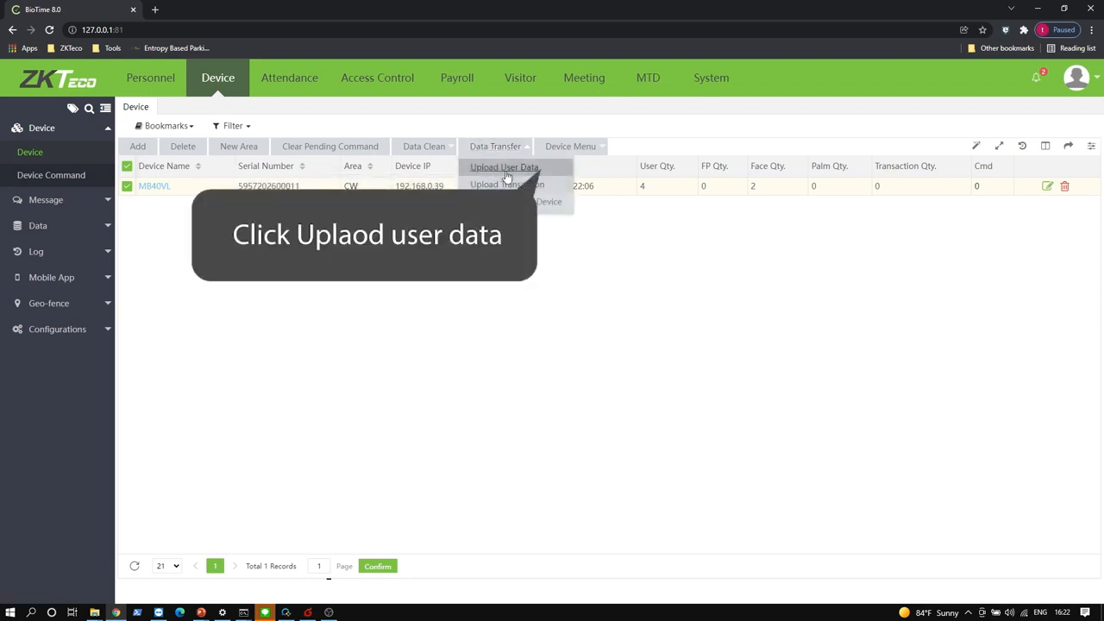
{"action": "left_click", "coordinate": [505, 173]}
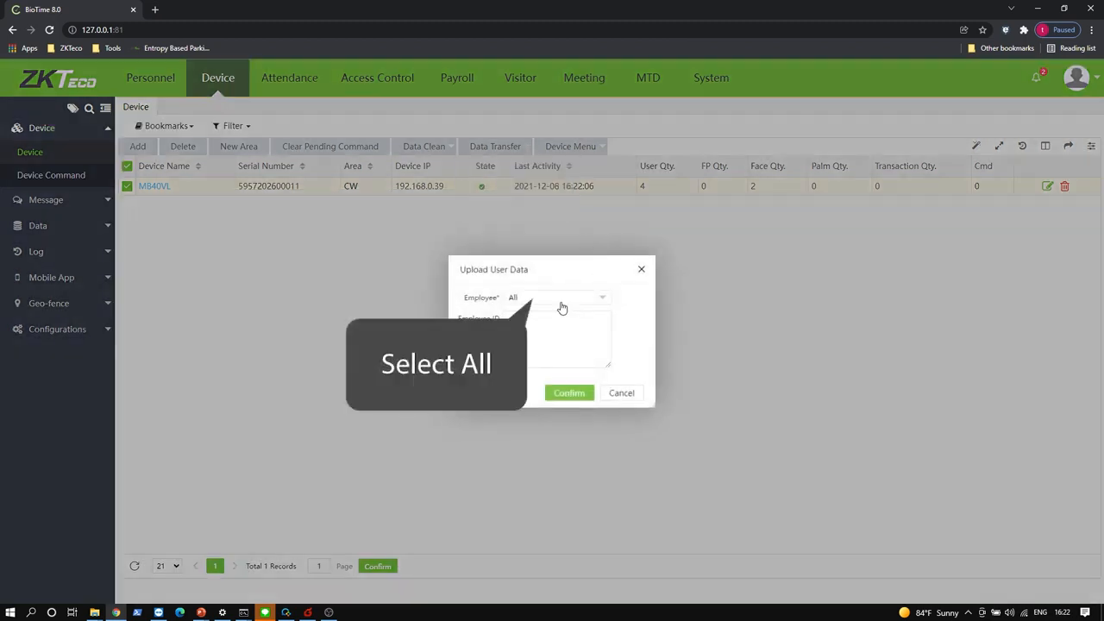
{"action": "left_click", "coordinate": [569, 394]}
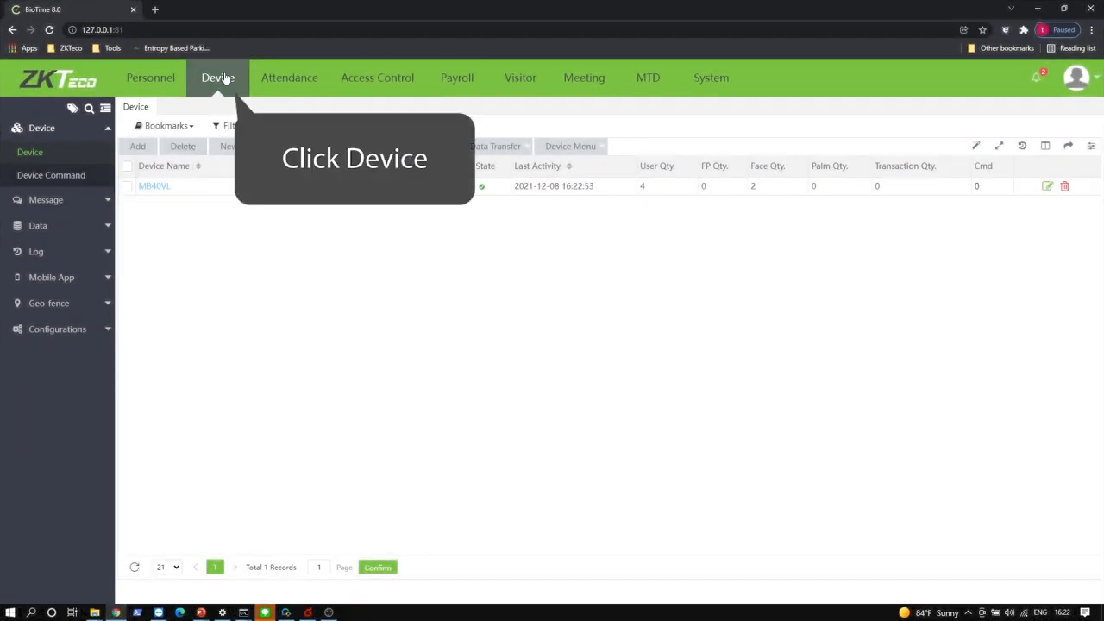
Clear all data from the MB40VL device and confirm the clearing.
{"action": "left_click", "coordinate": [226, 79]}
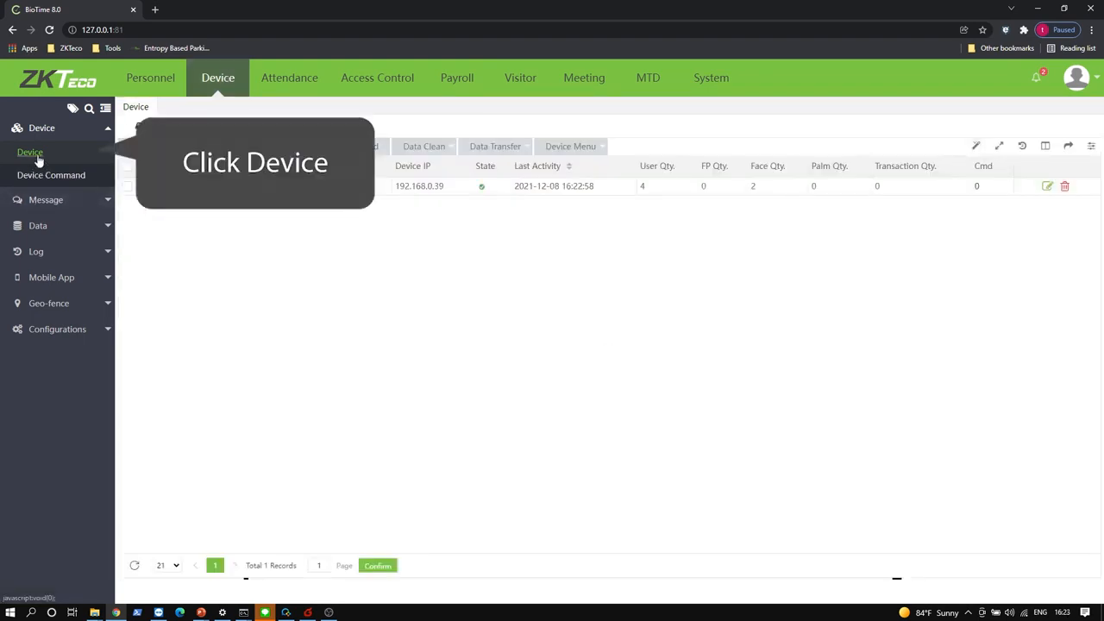
{"action": "left_click", "coordinate": [38, 159]}
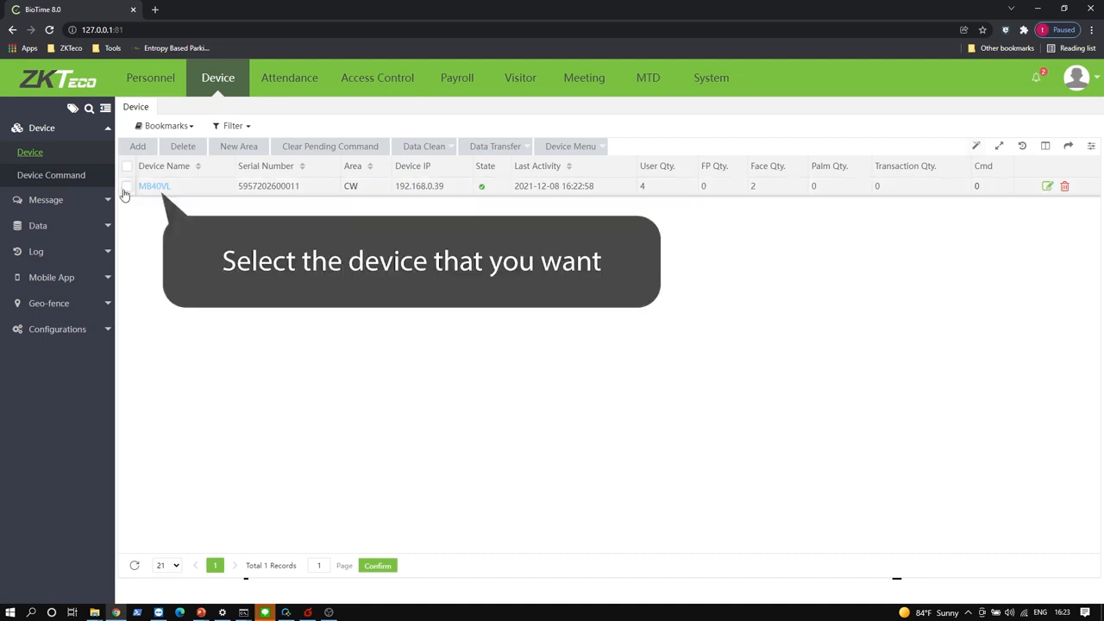
{"action": "left_click", "coordinate": [126, 188]}
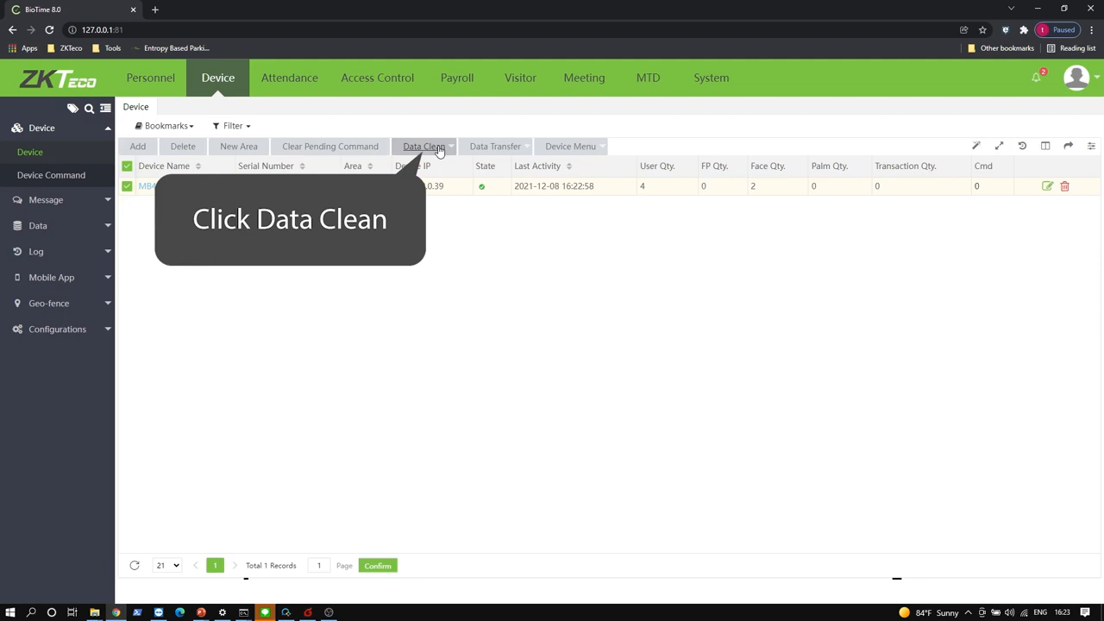
{"action": "left_click", "coordinate": [439, 150]}
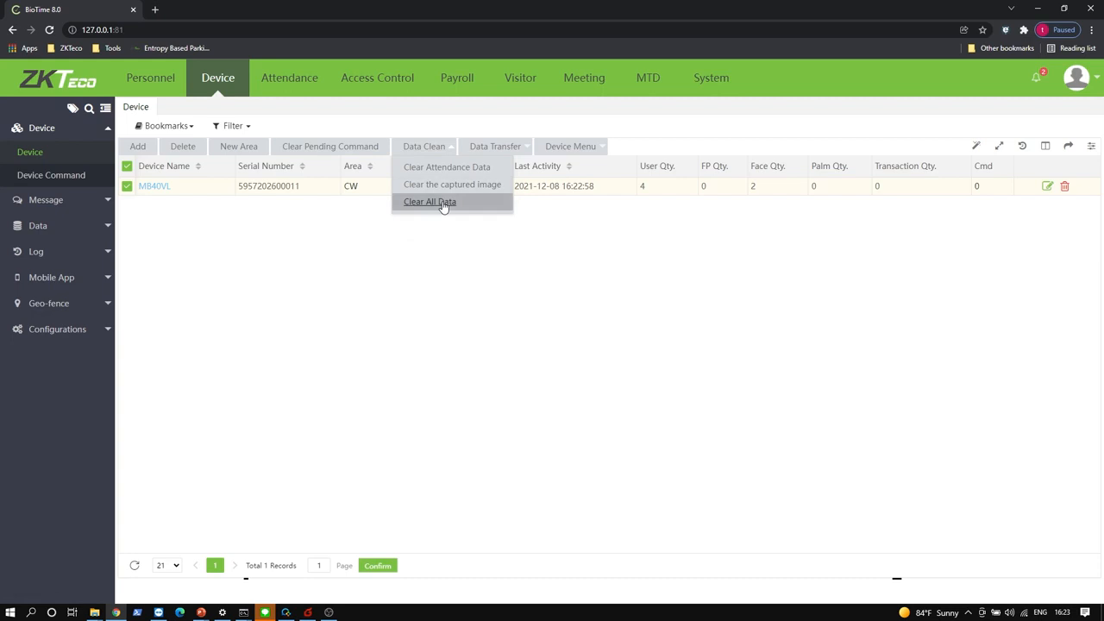
{"action": "left_click", "coordinate": [444, 205]}
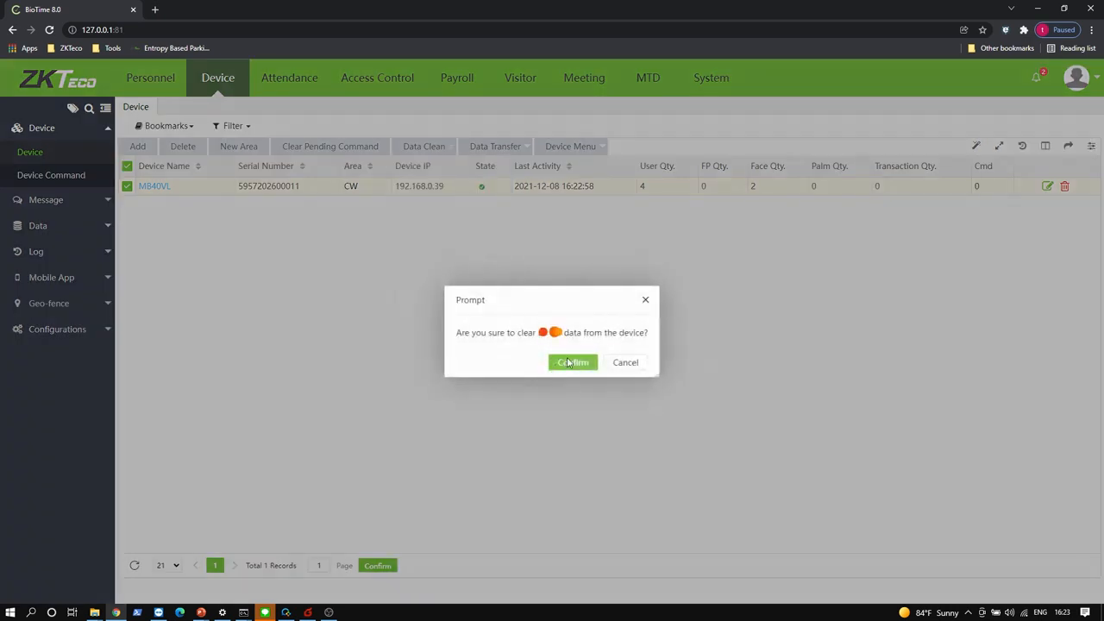
{"action": "left_click", "coordinate": [568, 364]}
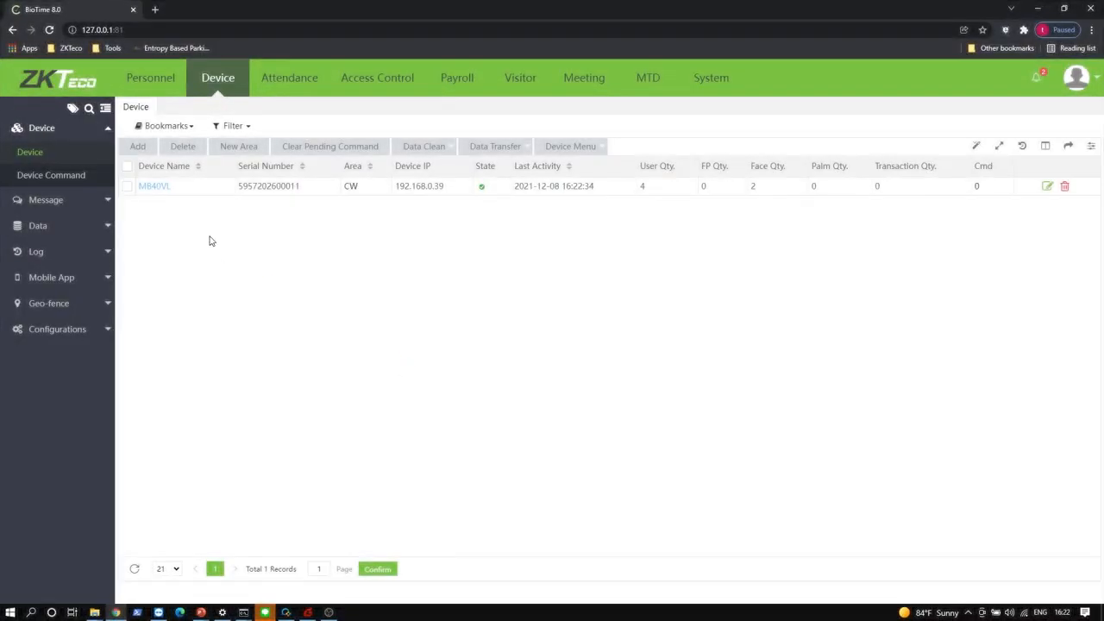
Clear the attendance data on the MB40VL device and confirm the clearing.
{"action": "left_click", "coordinate": [217, 78]}
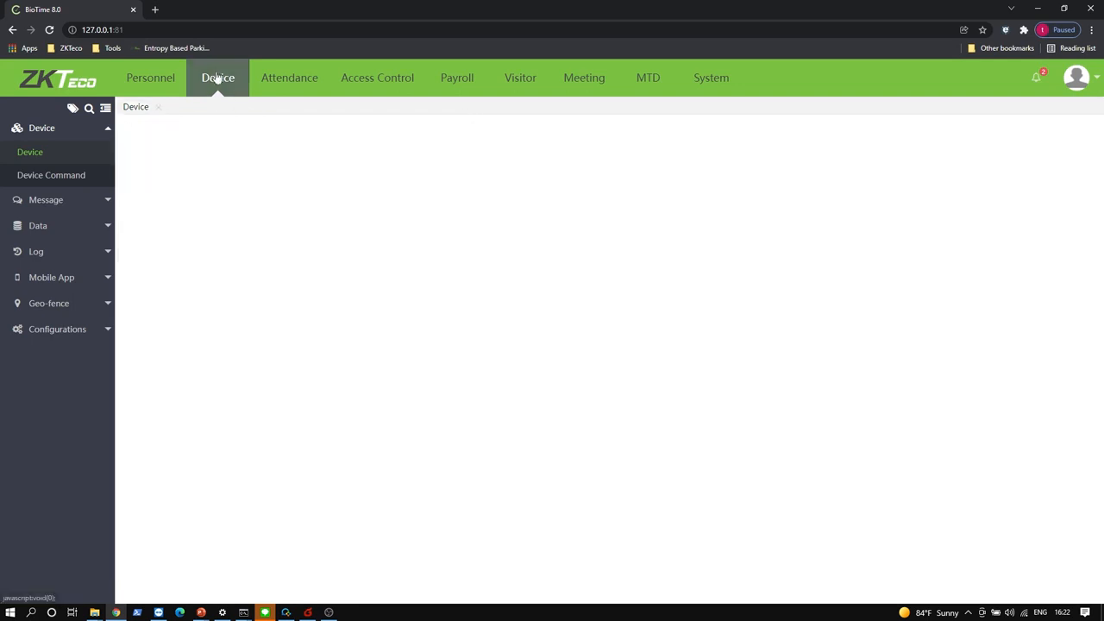
{"action": "left_click", "coordinate": [44, 153]}
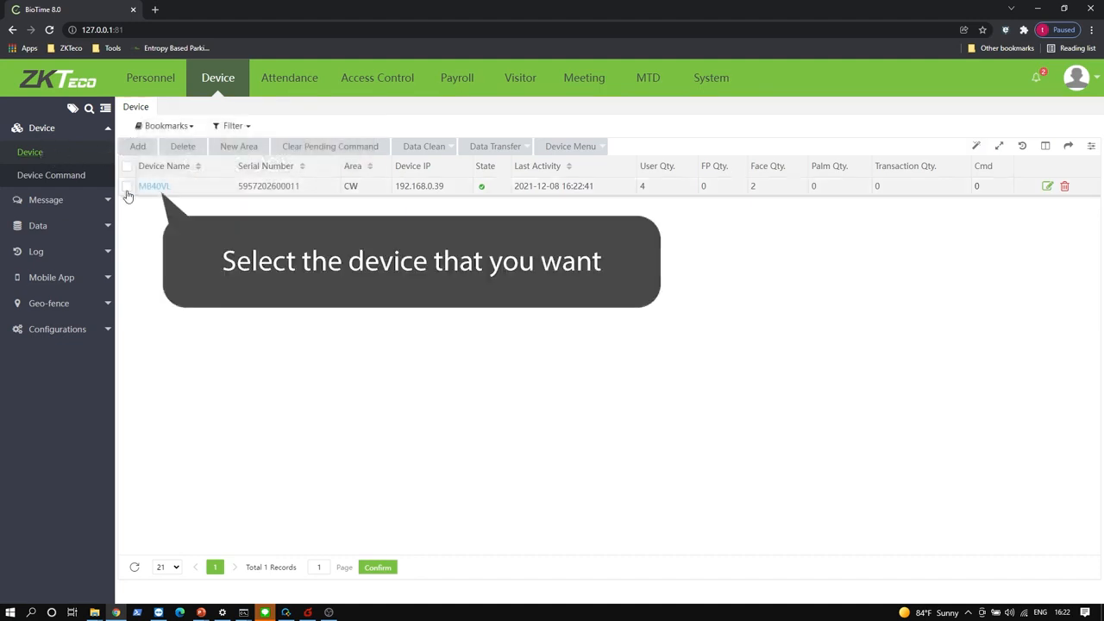
{"action": "left_click", "coordinate": [127, 187]}
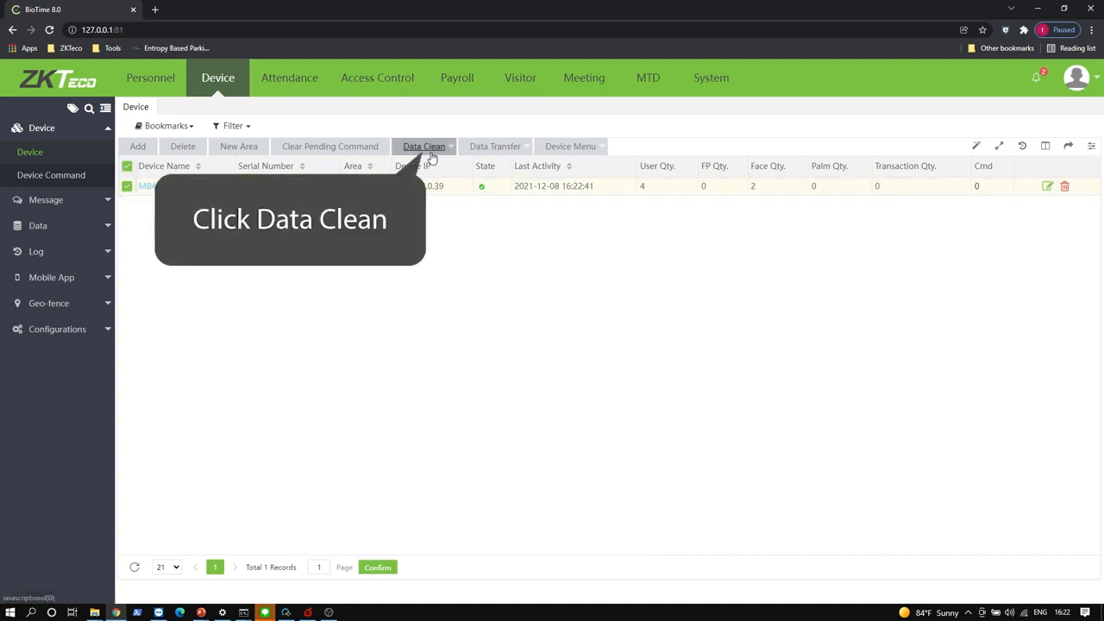
{"action": "left_click", "coordinate": [429, 154]}
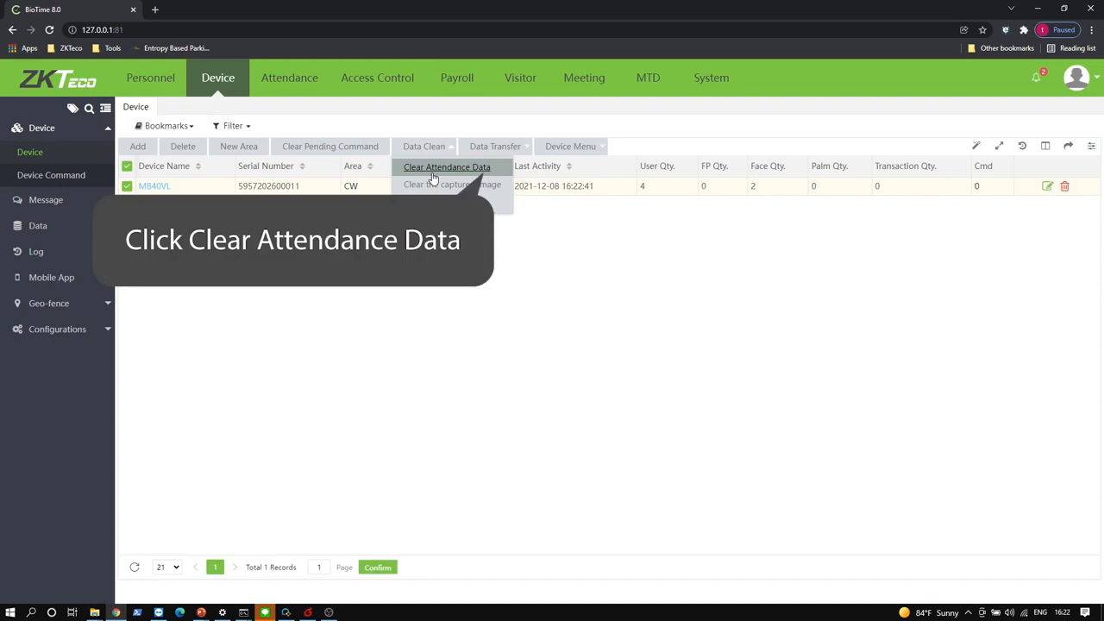
{"action": "left_click", "coordinate": [432, 173]}
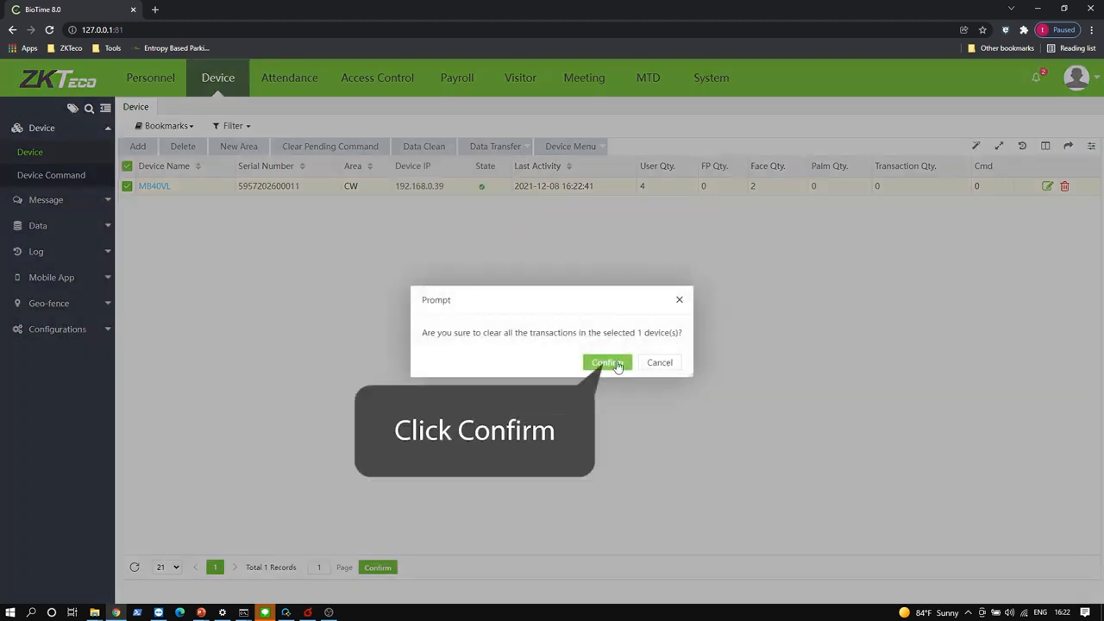
{"action": "left_click", "coordinate": [618, 364]}
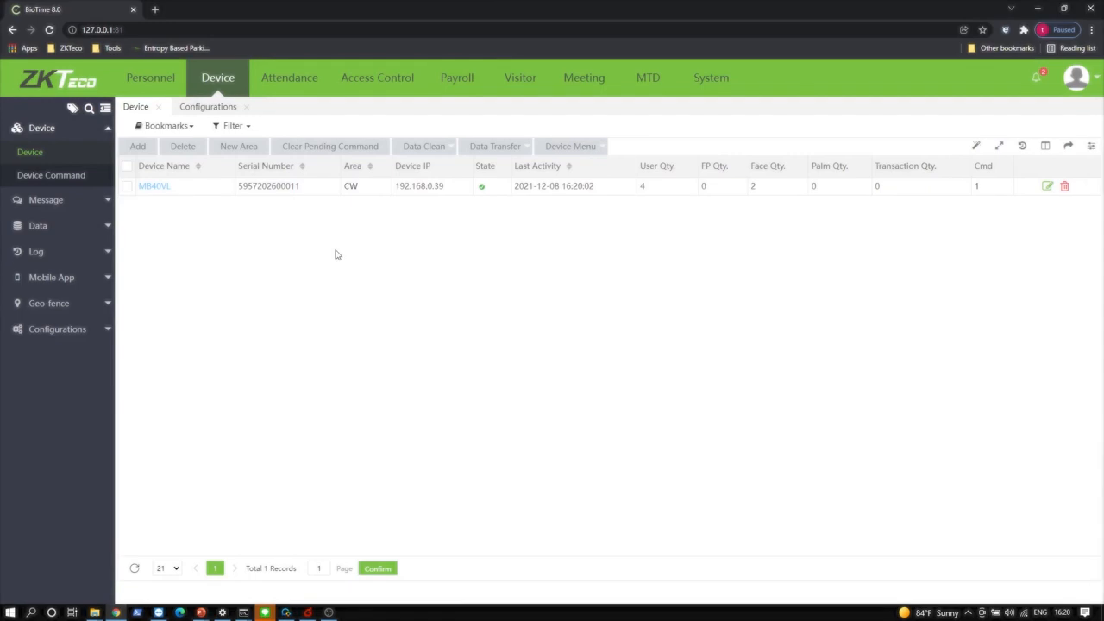
Open the device transaction records and add the Last Name column to the table.
{"action": "left_click", "coordinate": [234, 86]}
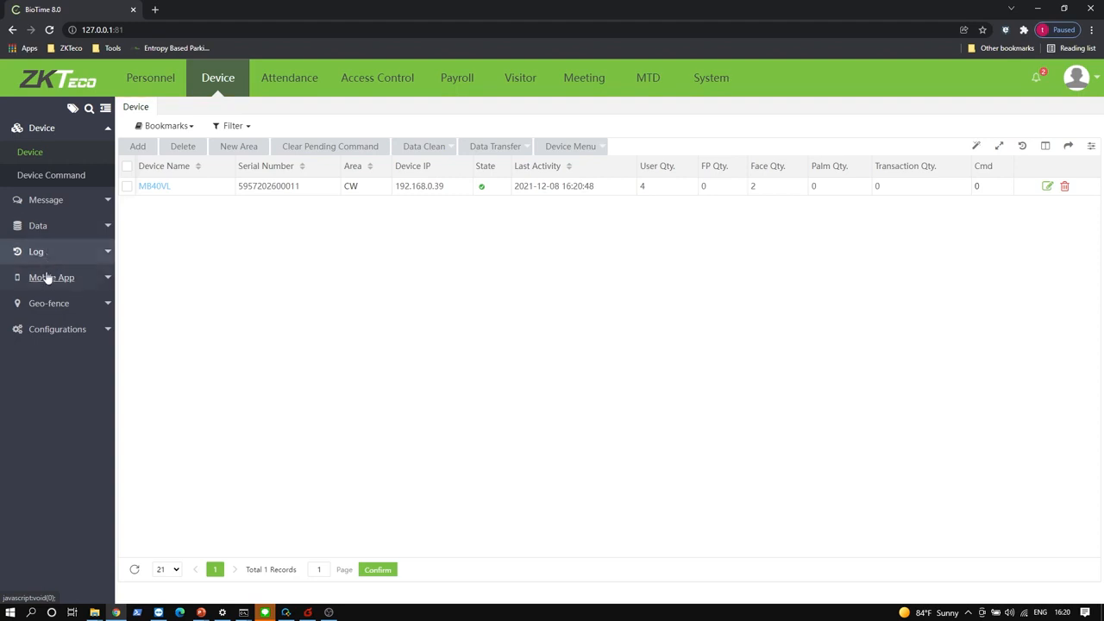
{"action": "left_click", "coordinate": [44, 229]}
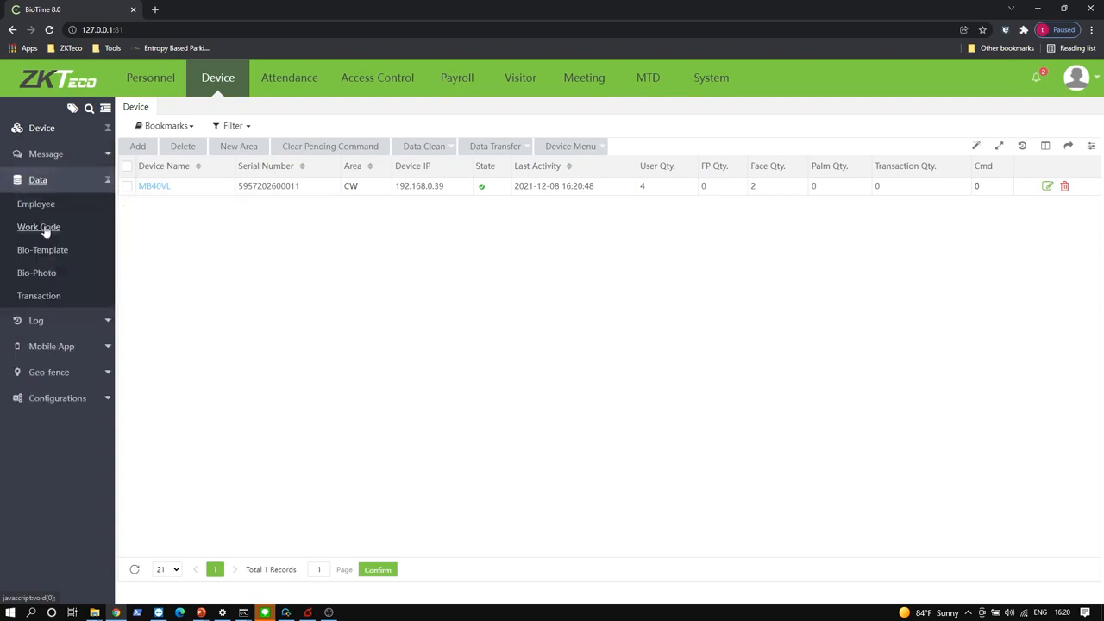
{"action": "left_click", "coordinate": [38, 295]}
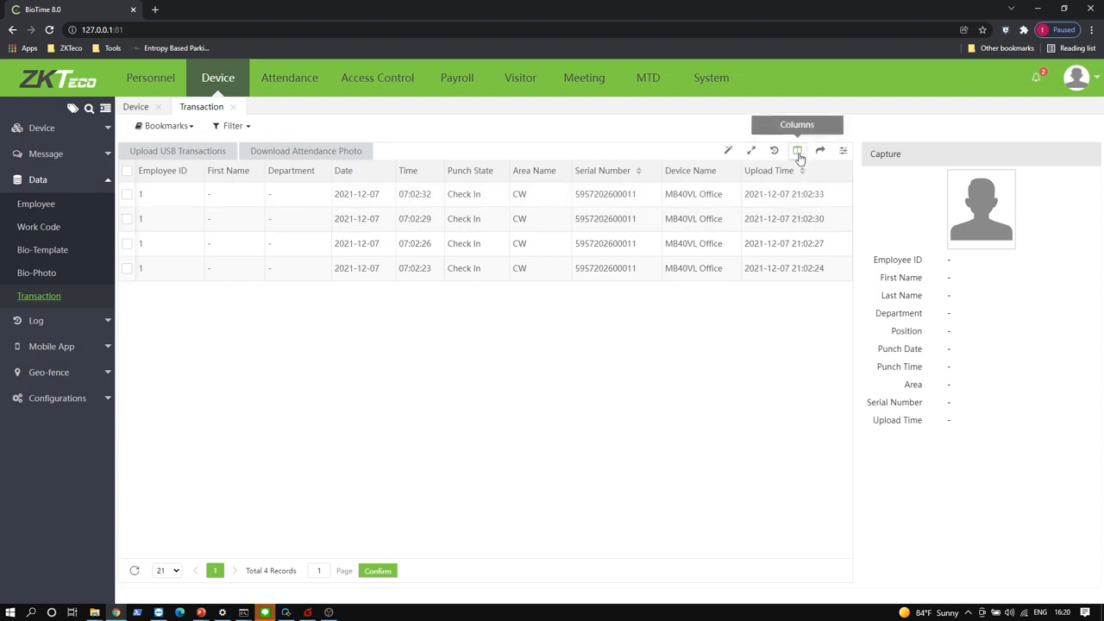
{"action": "left_click", "coordinate": [799, 153]}
{"action": "left_click", "coordinate": [752, 217]}
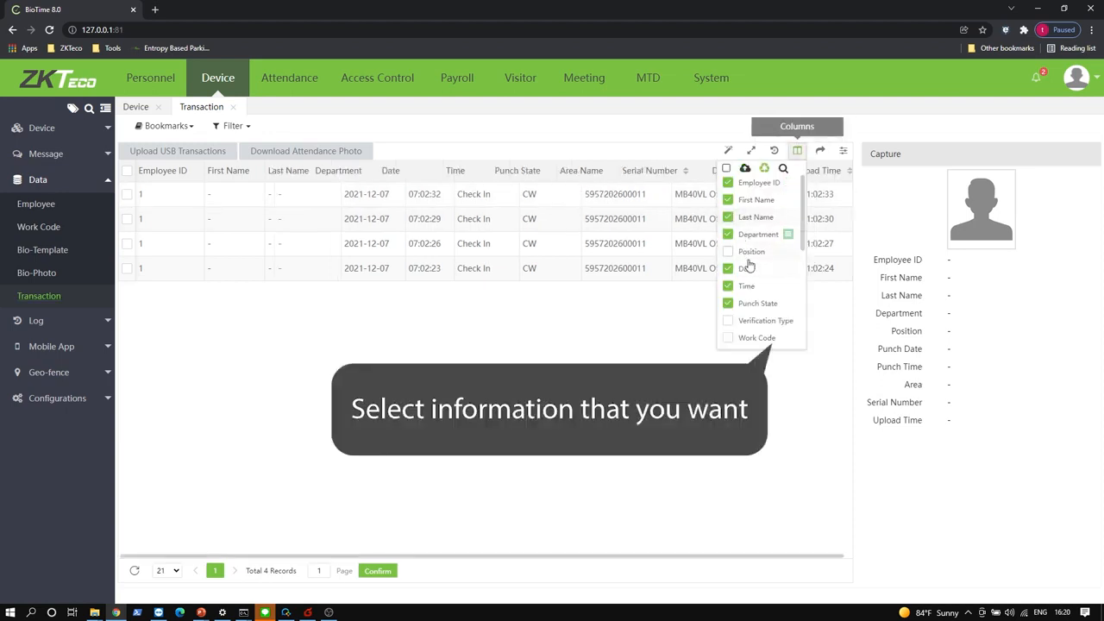
{"action": "scroll", "coordinate": [748, 266], "scroll_direction": "down", "scroll_amount": 3}
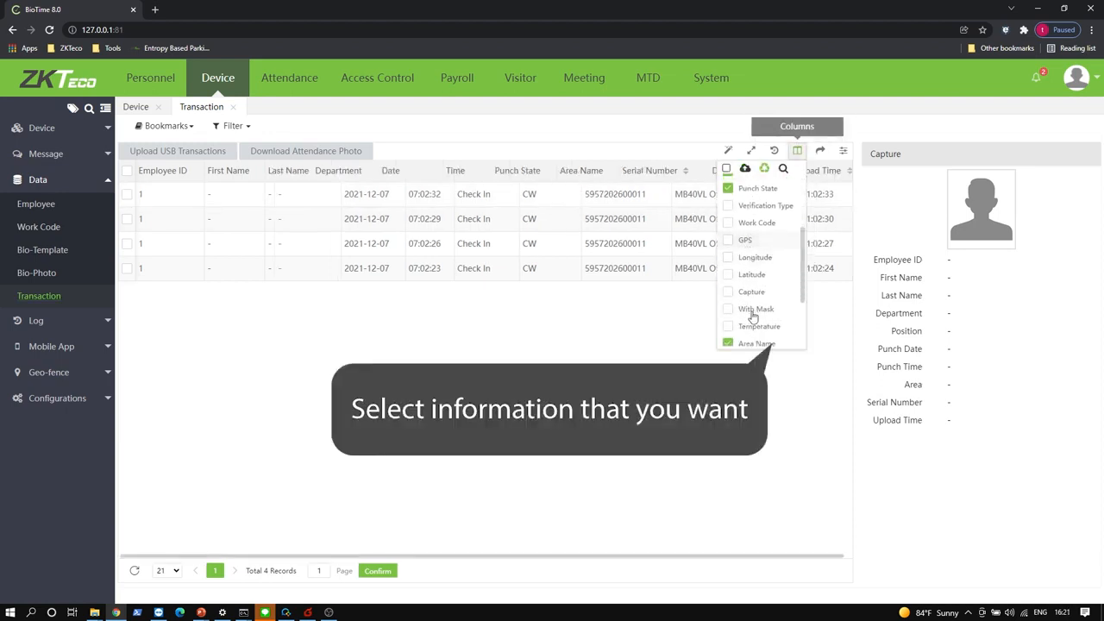
{"action": "scroll", "coordinate": [753, 317], "scroll_direction": "down", "scroll_amount": 3}
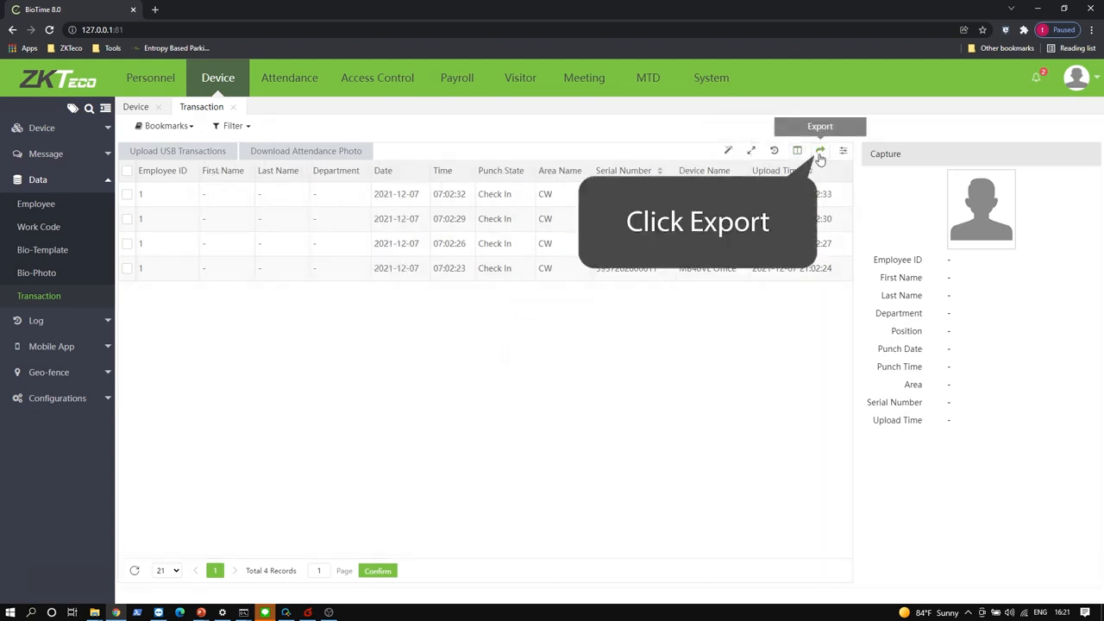
Export the current page of transactions to Excel with default encryption, save the workbook on the Desktop and open it.
{"action": "left_click", "coordinate": [820, 153]}
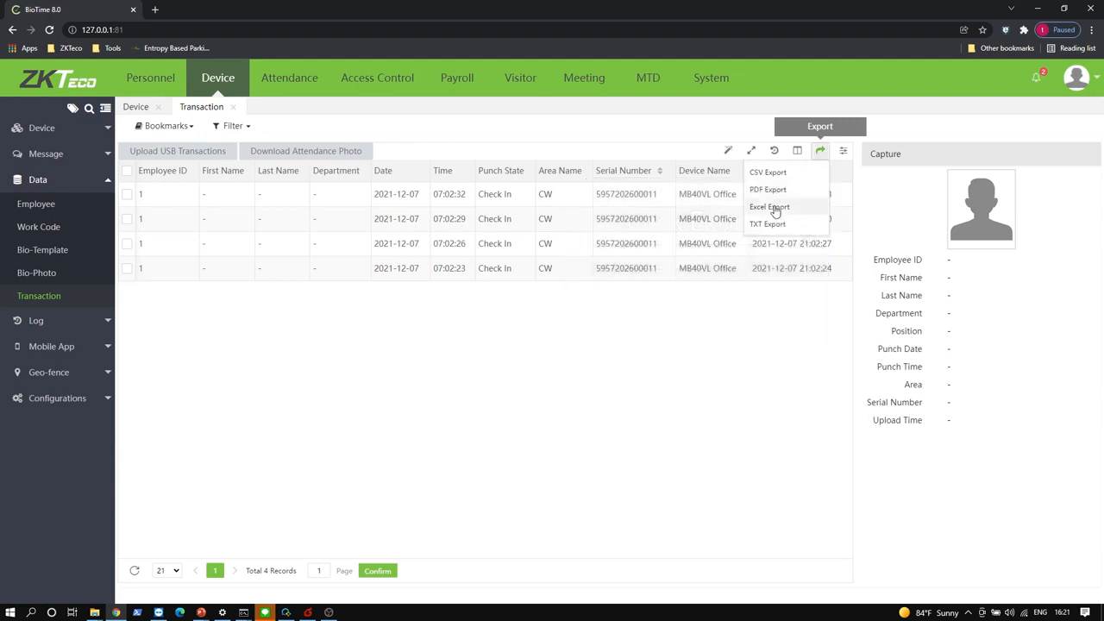
{"action": "left_click", "coordinate": [775, 207]}
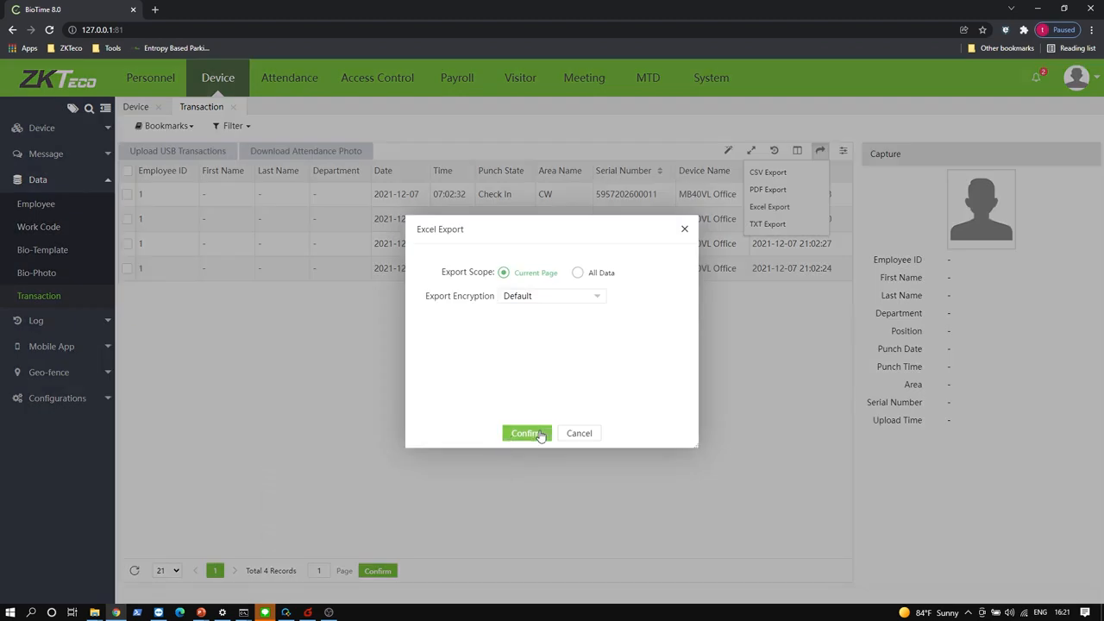
{"action": "left_click", "coordinate": [541, 433]}
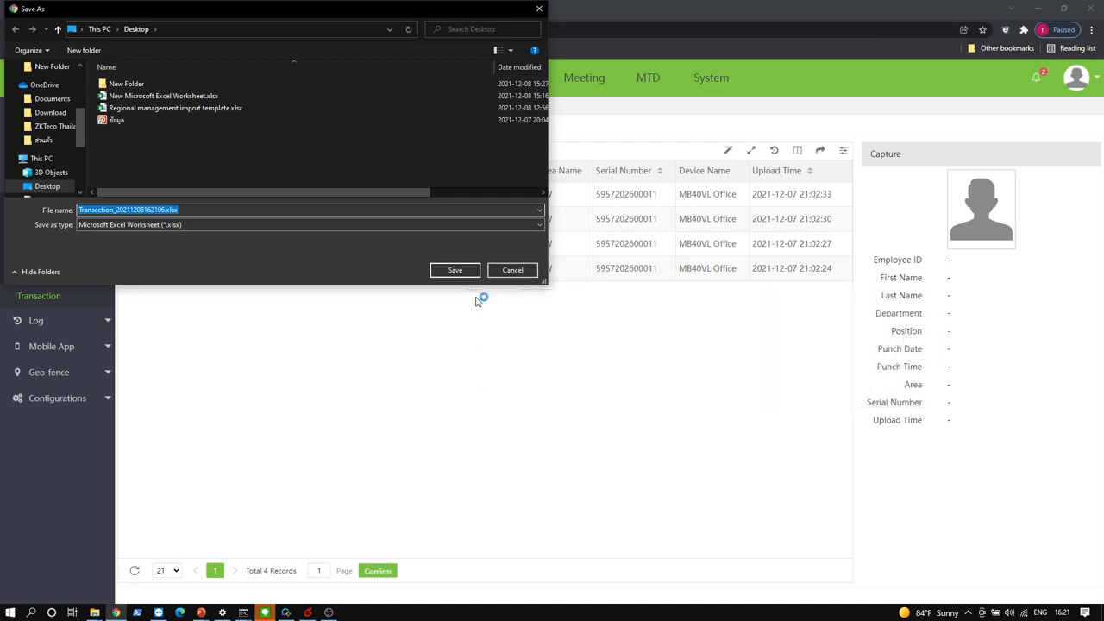
{"action": "left_click", "coordinate": [461, 271]}
{"action": "left_click", "coordinate": [50, 587]}
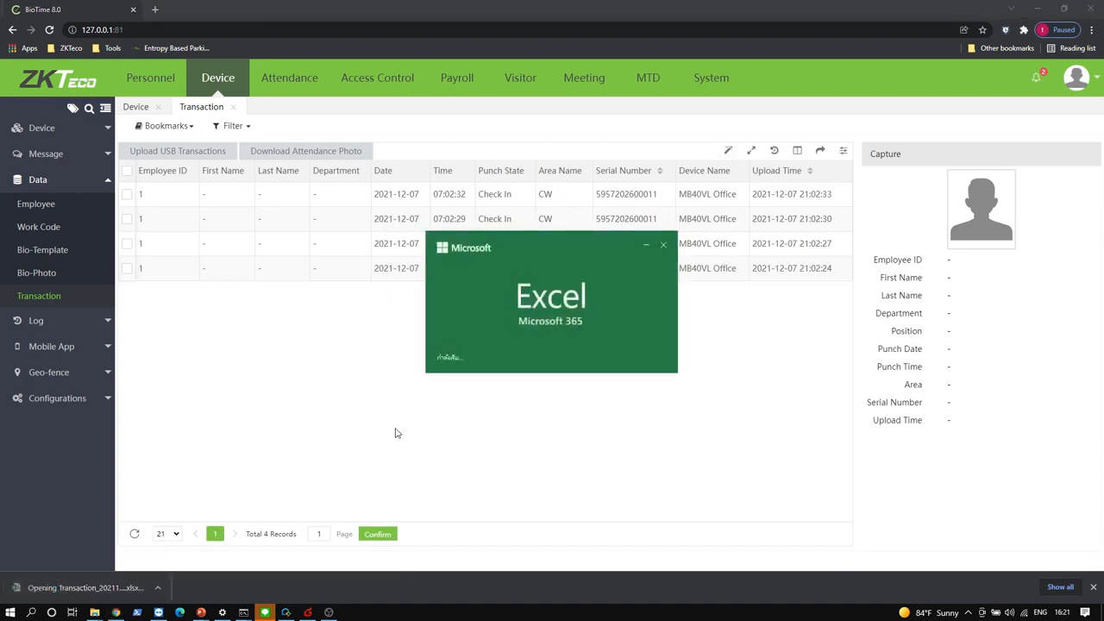